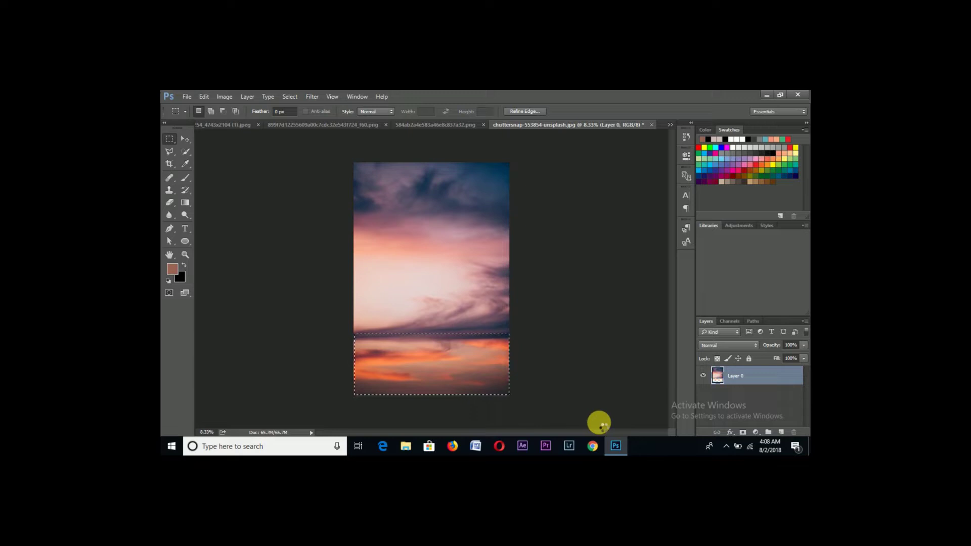
- Delete the selected sea area at the bottom of the sunset photo, including the leftover sliver along its left edge
{"action": "key", "text": "Delete"}
{"action": "key", "text": "ctrl+d"}
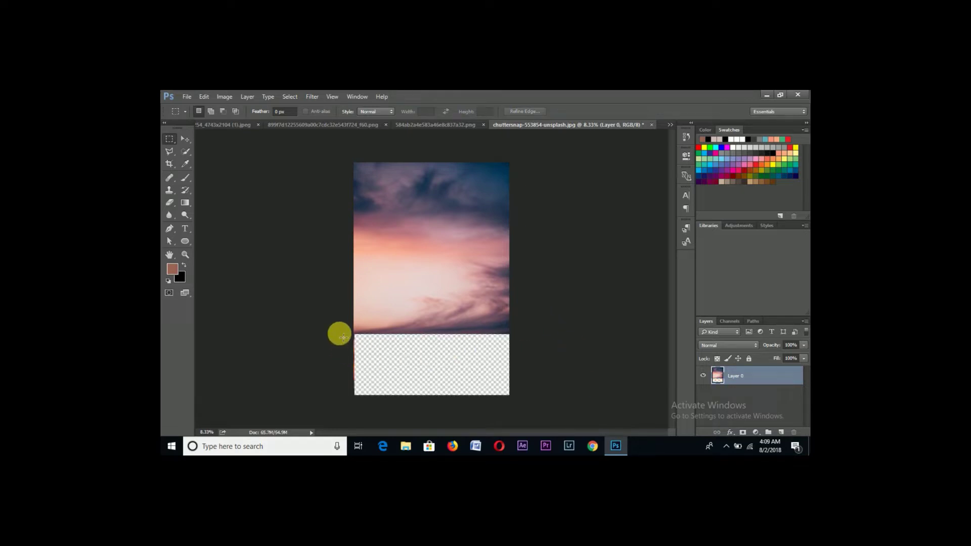
{"action": "left_click_drag", "start_coordinate": [354, 334], "coordinate": [343, 369]}
{"action": "key", "text": "Delete"}
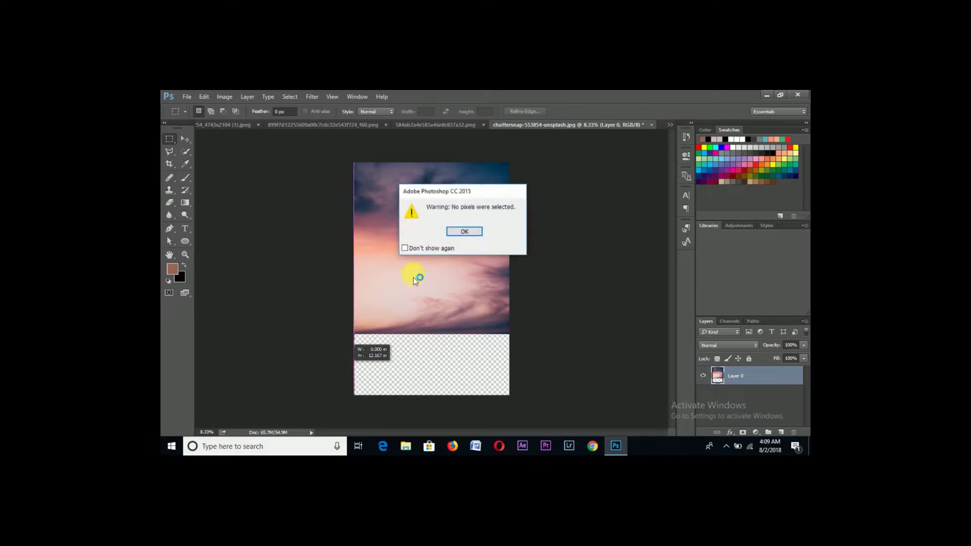
{"action": "left_click", "coordinate": [458, 231]}
{"action": "left_click_drag", "start_coordinate": [380, 403], "coordinate": [329, 338]}
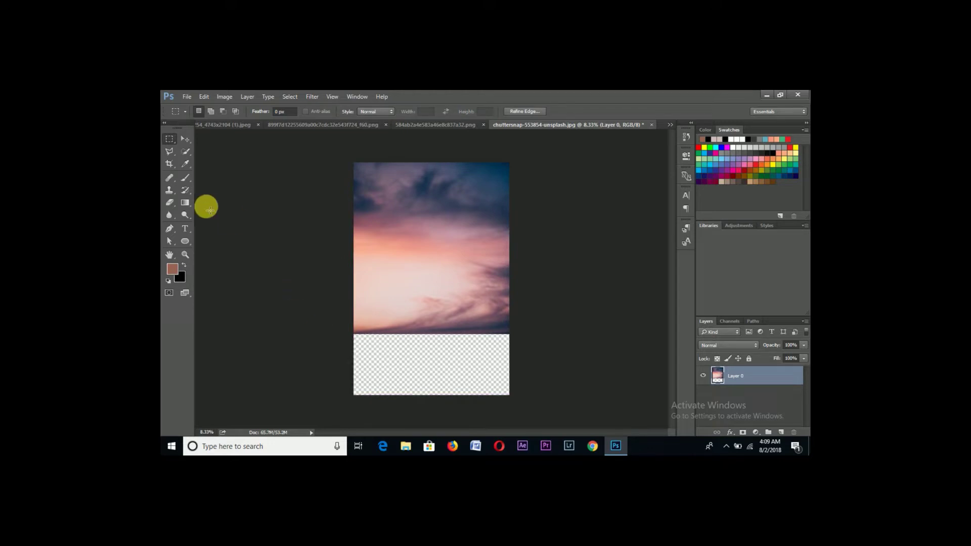
- Switch to the Mount Everest image, hide Layer 1 and show the original Background layer
{"action": "left_click", "coordinate": [229, 127]}
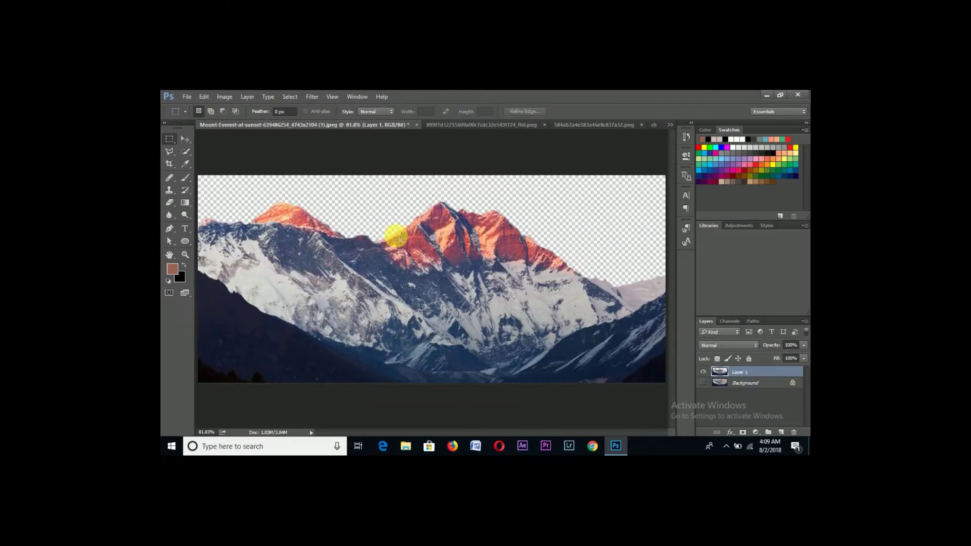
{"action": "scroll", "coordinate": [395, 239], "scroll_direction": "down", "scroll_amount": 2}
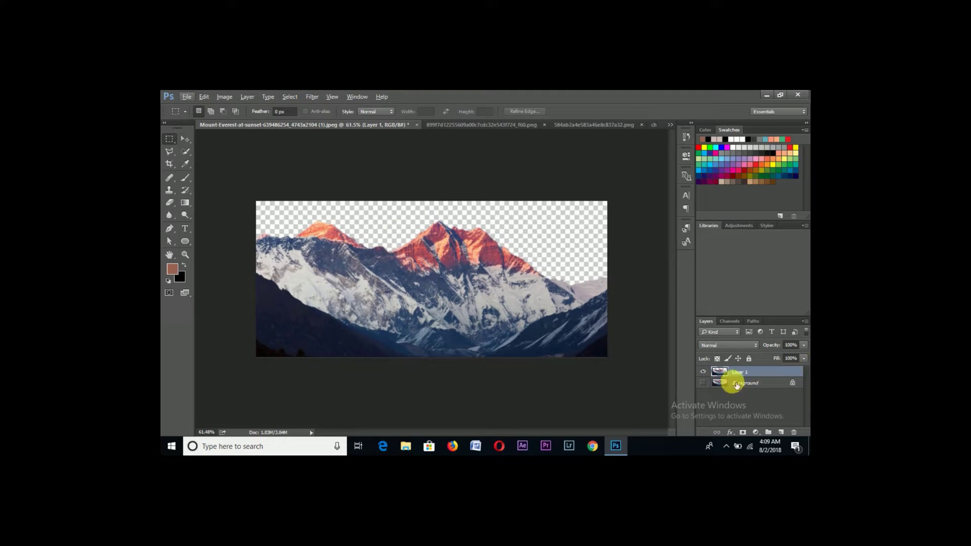
{"action": "left_click", "coordinate": [703, 372]}
{"action": "left_click", "coordinate": [702, 383]}
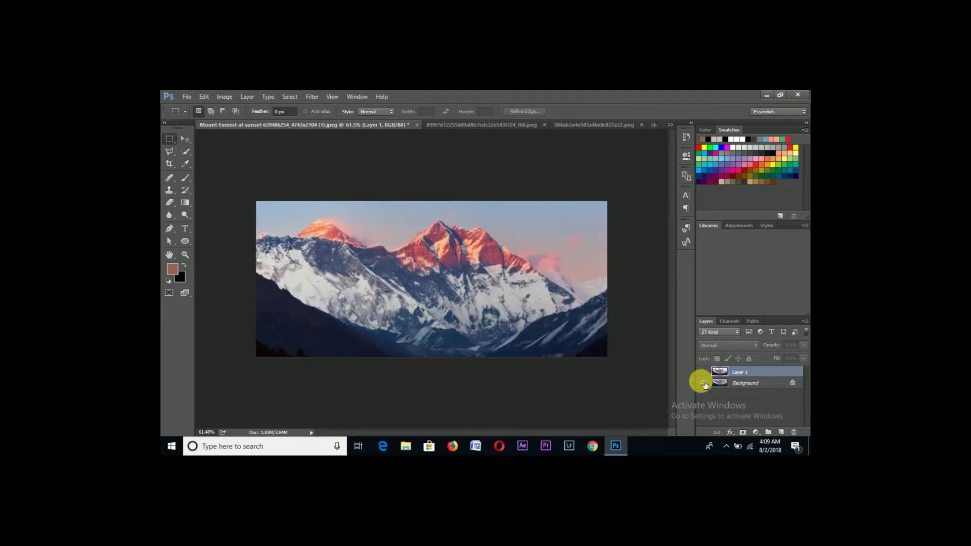
- Select the mountains below the skyline with the Quick Selection tool, leaving the sky out
{"action": "left_click", "coordinate": [185, 151]}
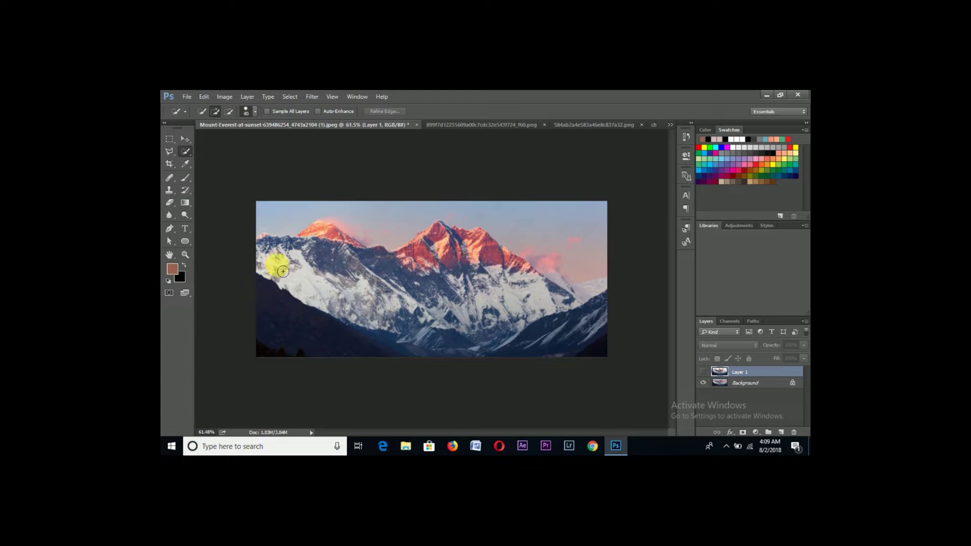
{"action": "mouse_move", "coordinate": [283, 271]}
{"action": "left_mouse_down"}
{"action": "mouse_move", "coordinate": [369, 321]}
{"action": "mouse_move", "coordinate": [520, 321]}
{"action": "mouse_move", "coordinate": [485, 308]}
{"action": "mouse_move", "coordinate": [556, 332]}
{"action": "mouse_move", "coordinate": [572, 327]}
{"action": "mouse_move", "coordinate": [505, 327]}
{"action": "mouse_move", "coordinate": [563, 327]}
{"action": "mouse_move", "coordinate": [569, 304]}
{"action": "mouse_move", "coordinate": [509, 278]}
{"action": "mouse_move", "coordinate": [429, 260]}
{"action": "mouse_move", "coordinate": [353, 273]}
{"action": "mouse_move", "coordinate": [328, 258]}
{"action": "mouse_move", "coordinate": [330, 237]}
{"action": "mouse_move", "coordinate": [525, 283]}
{"action": "mouse_move", "coordinate": [564, 251]}
{"action": "left_mouse_up"}
{"action": "key", "text": "bracketright"}
{"action": "scroll", "coordinate": [325, 264], "scroll_direction": "up", "scroll_amount": 3}
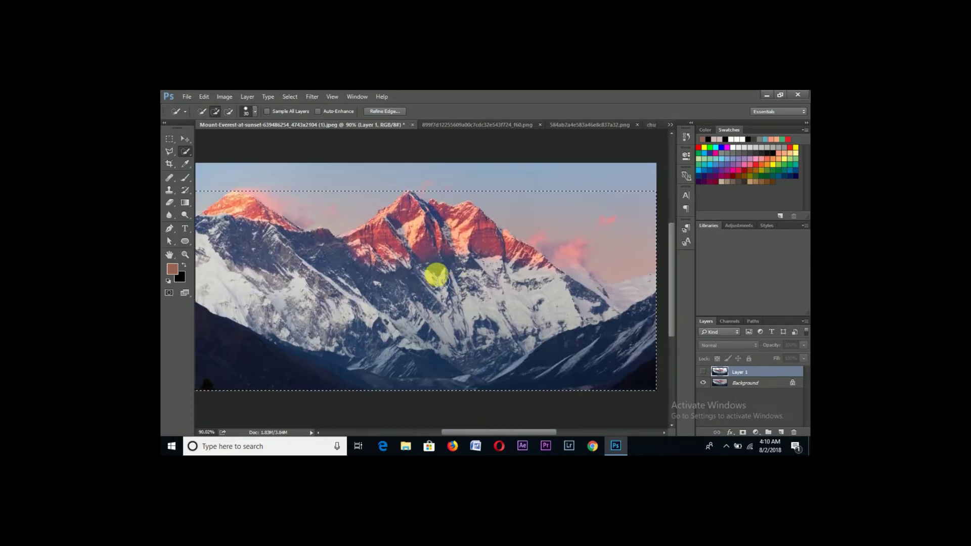
- Copy the selected mountains to a new layer, bring it into the sunset image and scale it to about 413%
{"action": "left_click_drag", "start_coordinate": [483, 266], "coordinate": [528, 385]}
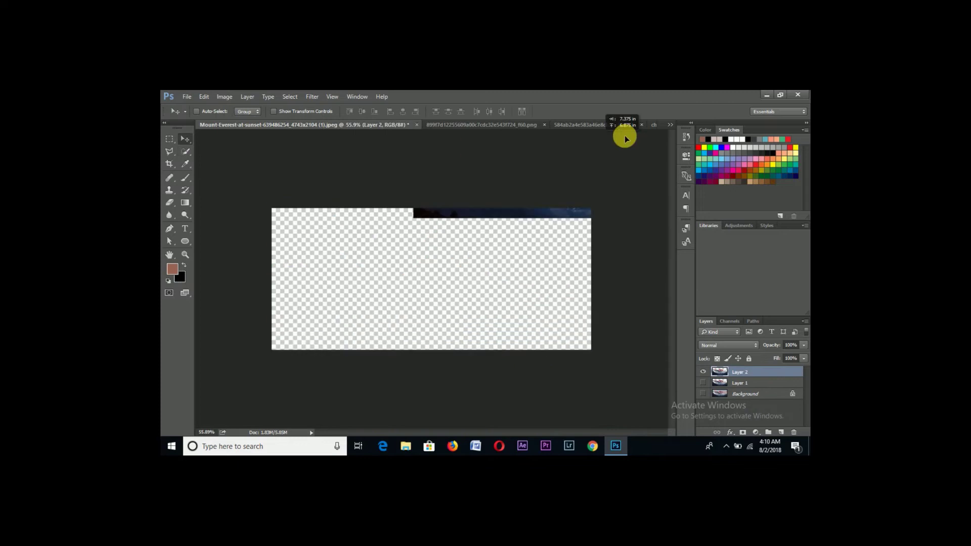
{"action": "key", "text": "ctrl+t"}
{"action": "left_click_drag", "start_coordinate": [484, 361], "coordinate": [489, 371]}
{"action": "key", "text": "v"}
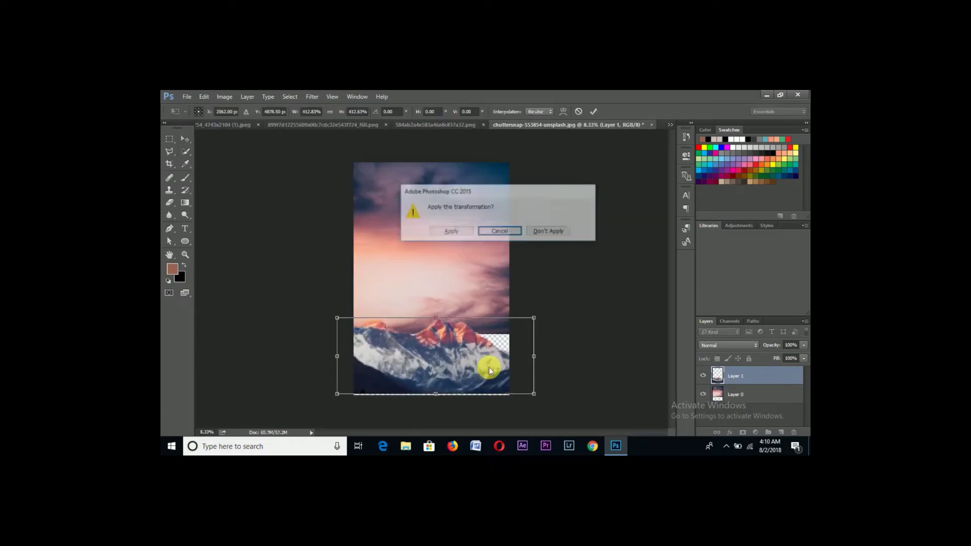
{"action": "key", "text": "Right"}
{"action": "left_click", "coordinate": [517, 234]}
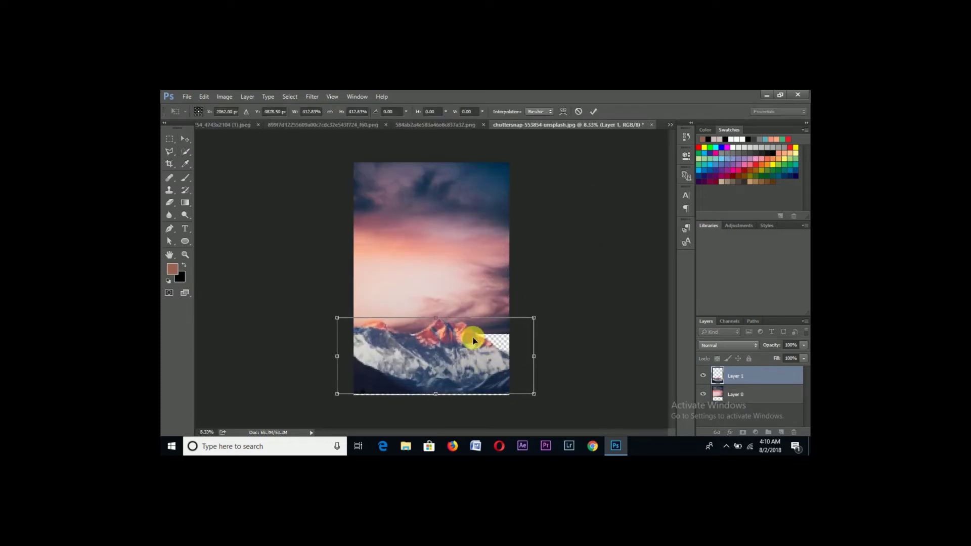
- Align the mountain layer with the bottom of the canvas and narrow it to 328% so it spans the canvas width
{"action": "left_click_drag", "start_coordinate": [473, 341], "coordinate": [475, 342]}
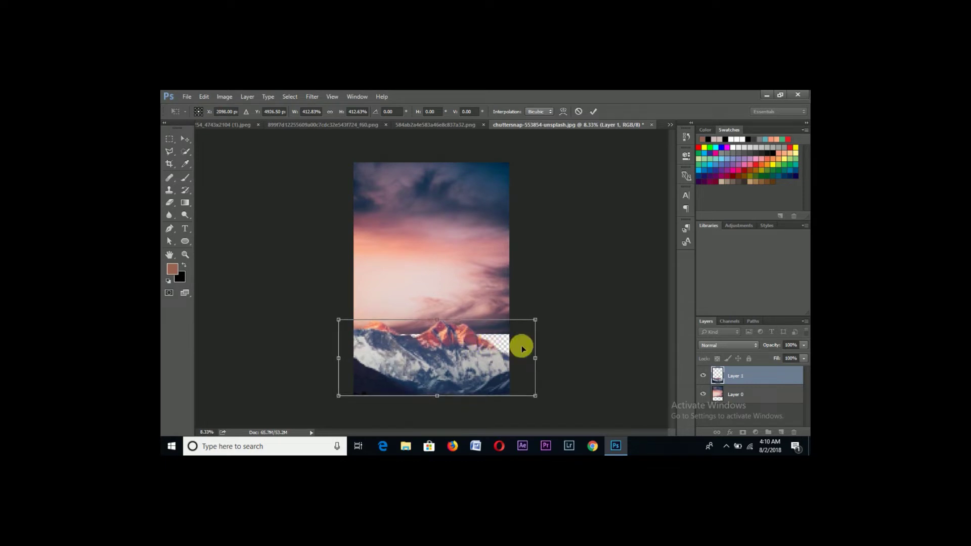
{"action": "left_click_drag", "start_coordinate": [535, 358], "coordinate": [512, 358]}
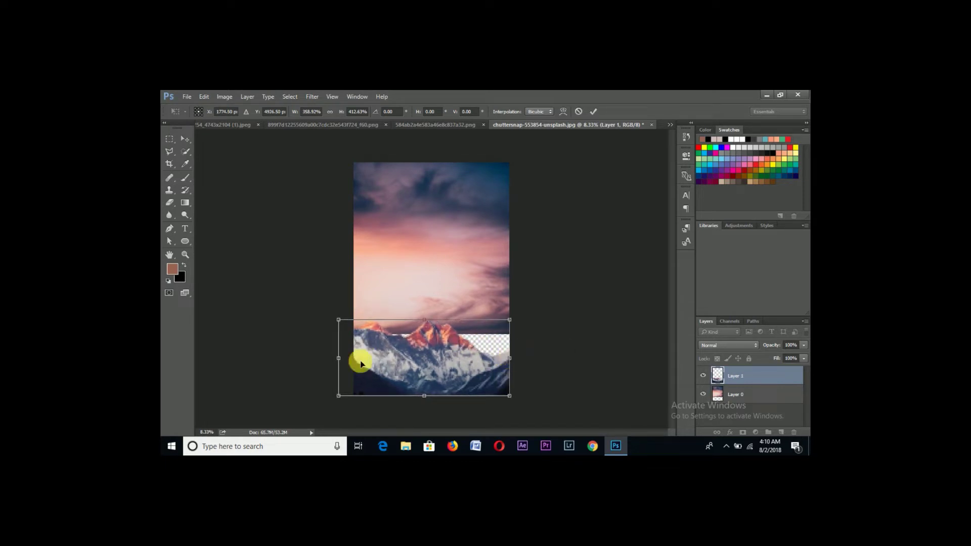
{"action": "left_click_drag", "start_coordinate": [341, 362], "coordinate": [354, 363]}
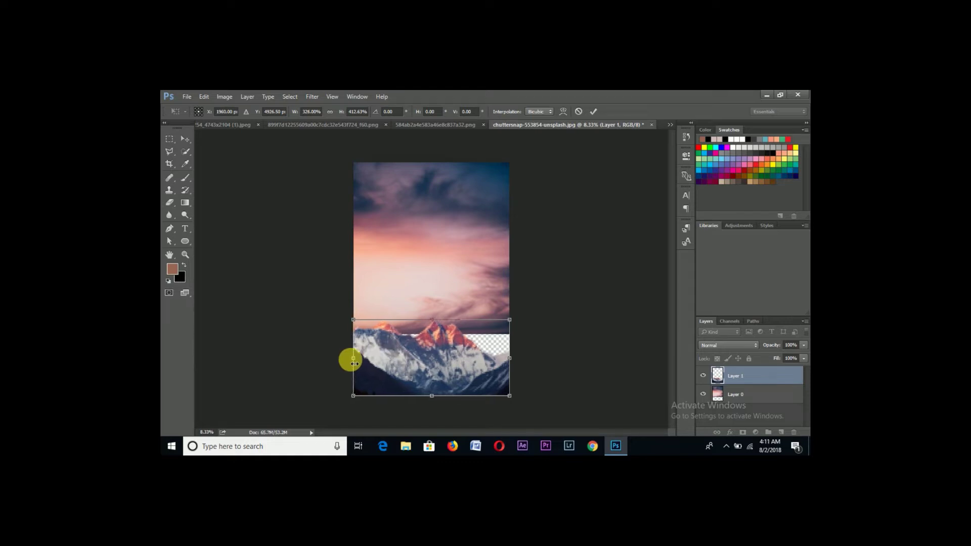
{"action": "key", "text": "Return"}
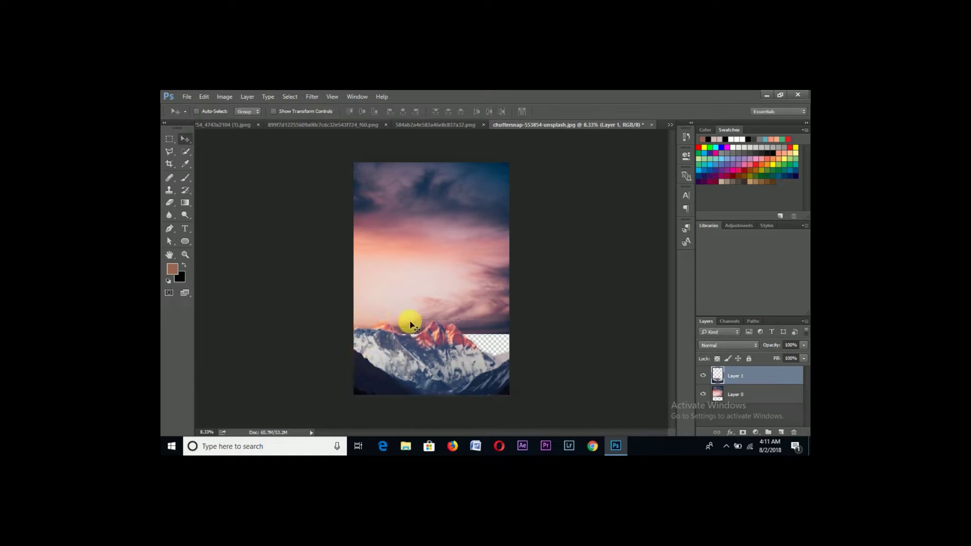
- Transform the sky on Layer 0 to about 102% width and 121% height, filling the gap behind the mountains
{"action": "left_click", "coordinate": [729, 393]}
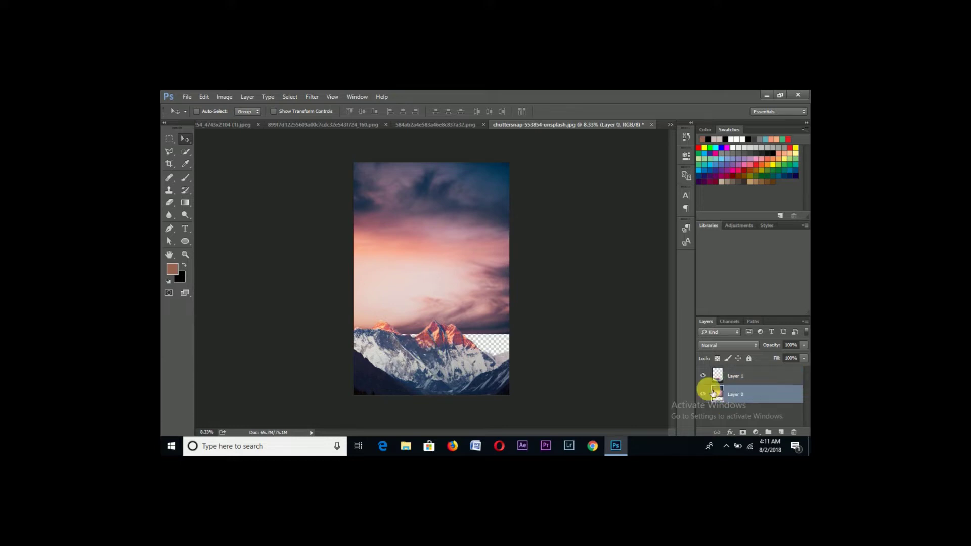
{"action": "key", "text": "ctrl+t"}
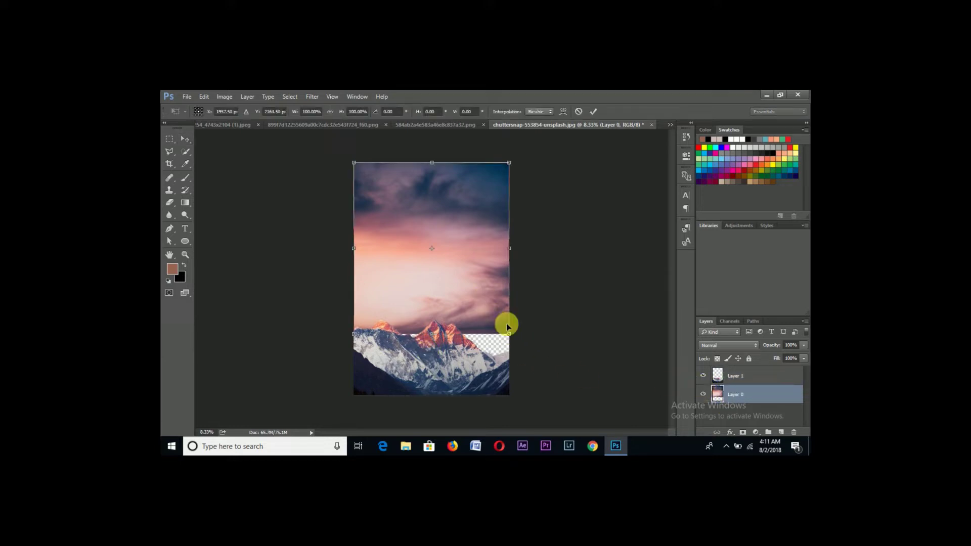
{"action": "mouse_move", "coordinate": [510, 335]}
{"action": "left_mouse_down"}
{"action": "mouse_move", "coordinate": [542, 381]}
{"action": "mouse_move", "coordinate": [499, 335]}
{"action": "left_mouse_up"}
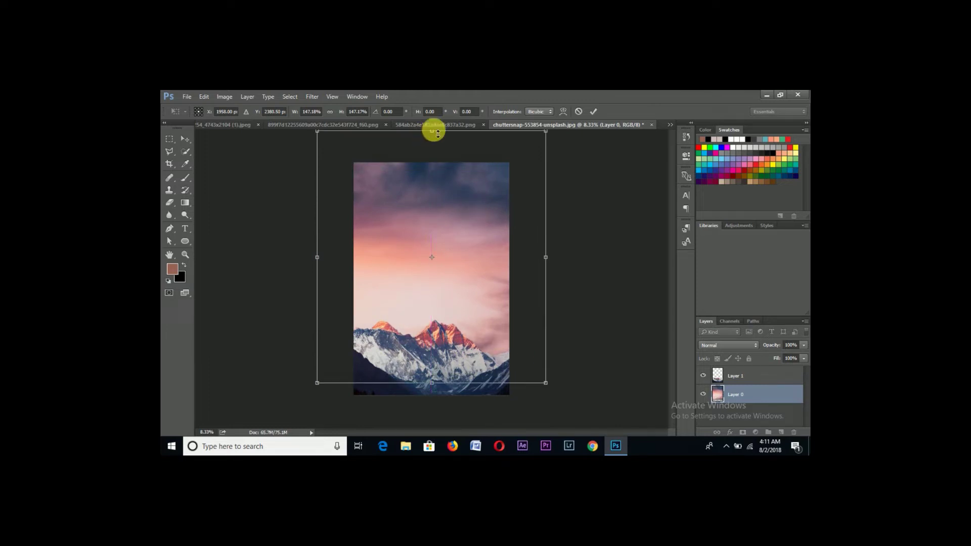
{"action": "left_click_drag", "start_coordinate": [431, 132], "coordinate": [432, 163]}
{"action": "left_click_drag", "start_coordinate": [545, 273], "coordinate": [514, 283]}
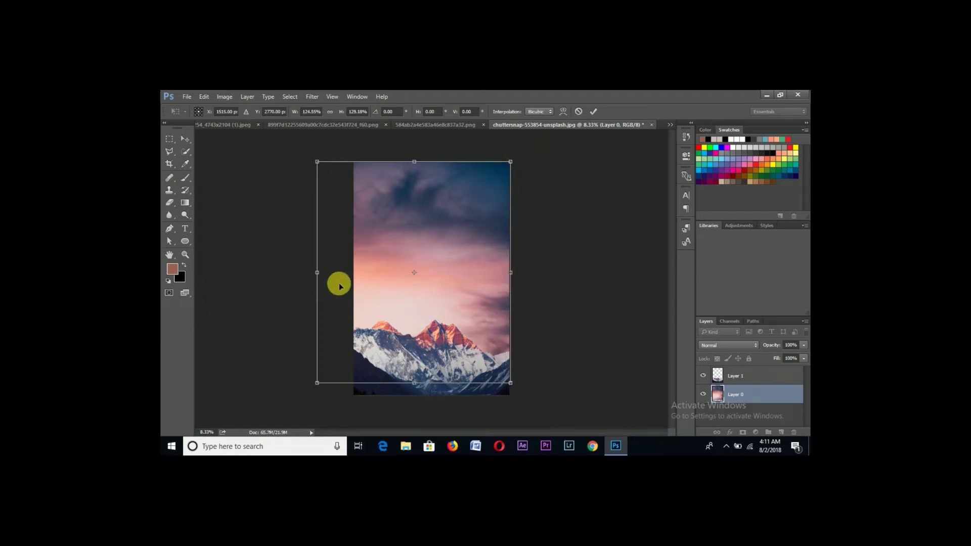
{"action": "left_click_drag", "start_coordinate": [318, 273], "coordinate": [352, 276]}
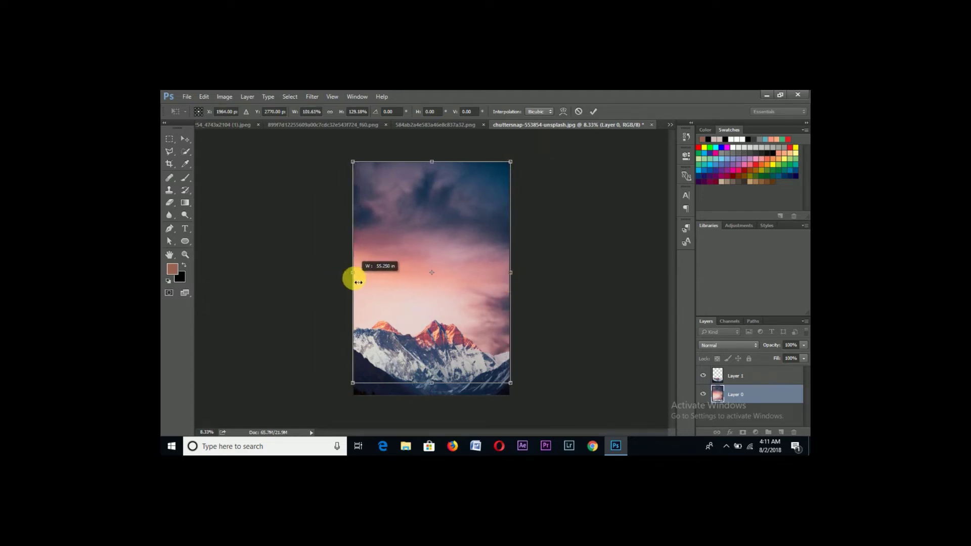
{"action": "left_click_drag", "start_coordinate": [432, 383], "coordinate": [442, 374]}
{"action": "key", "text": "Return"}
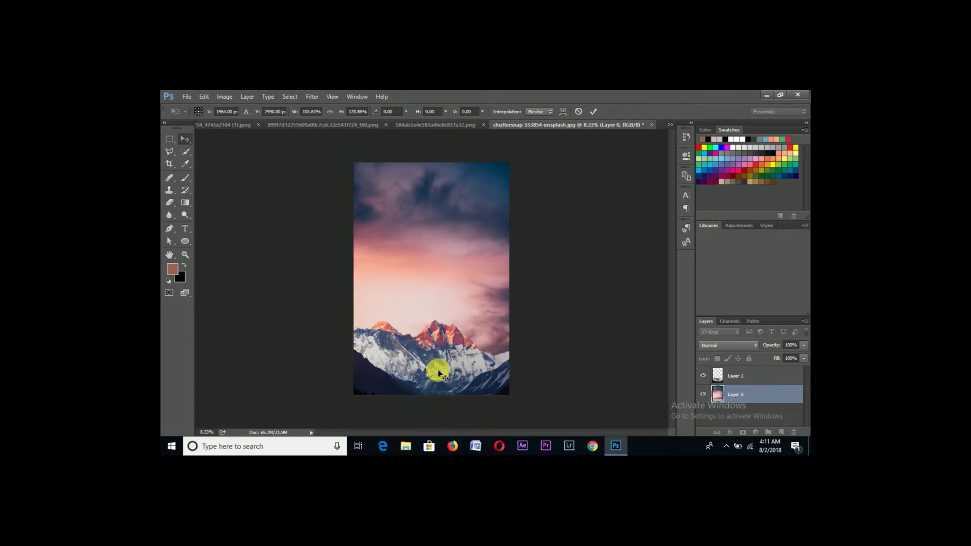
- Bring the Etihad airplane into the sunset image and transform it into a small, nose-up plane above the mountains
{"action": "left_click", "coordinate": [361, 123]}
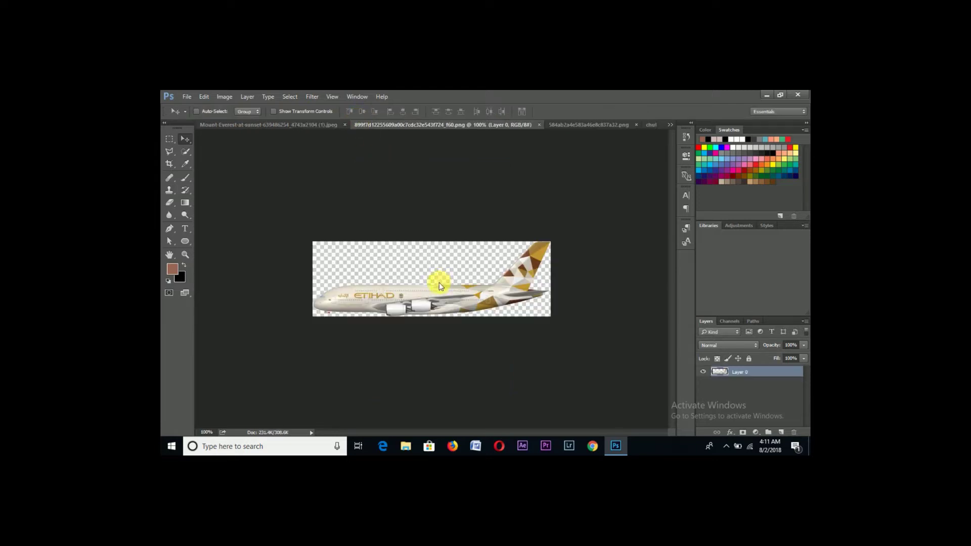
{"action": "left_click_drag", "start_coordinate": [426, 300], "coordinate": [459, 284]}
{"action": "key", "text": "ctrl+t"}
{"action": "key", "text": "Return"}
{"action": "key", "text": "ctrl+t"}
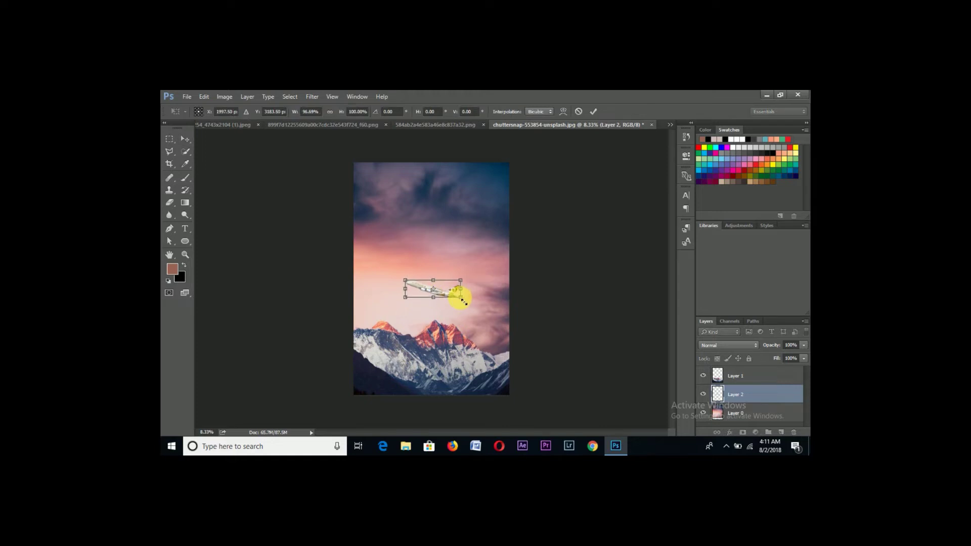
{"action": "key", "text": "Return"}
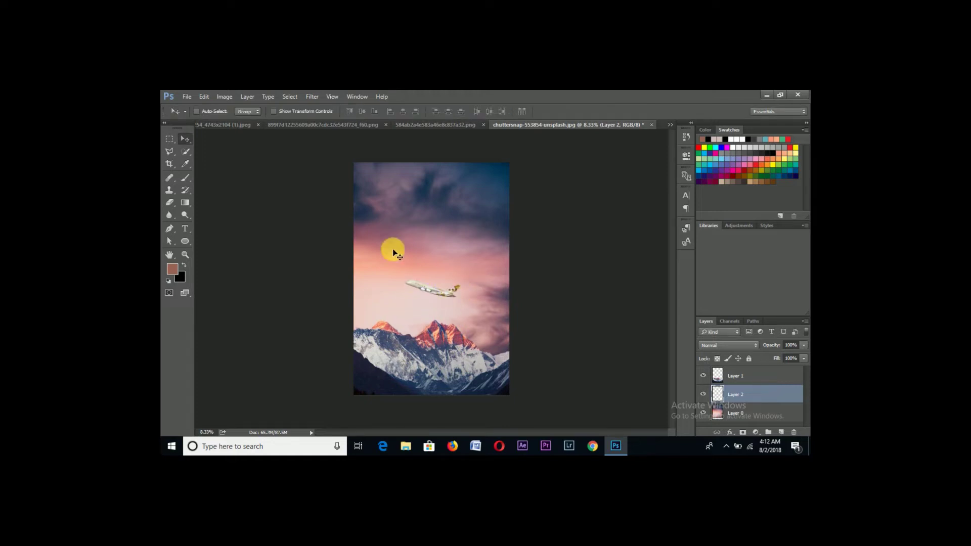
- Bring the flock of birds into the sunset image and place its layer below the airplane layer
{"action": "left_click", "coordinate": [414, 126]}
{"action": "left_click_drag", "start_coordinate": [426, 278], "coordinate": [471, 308]}
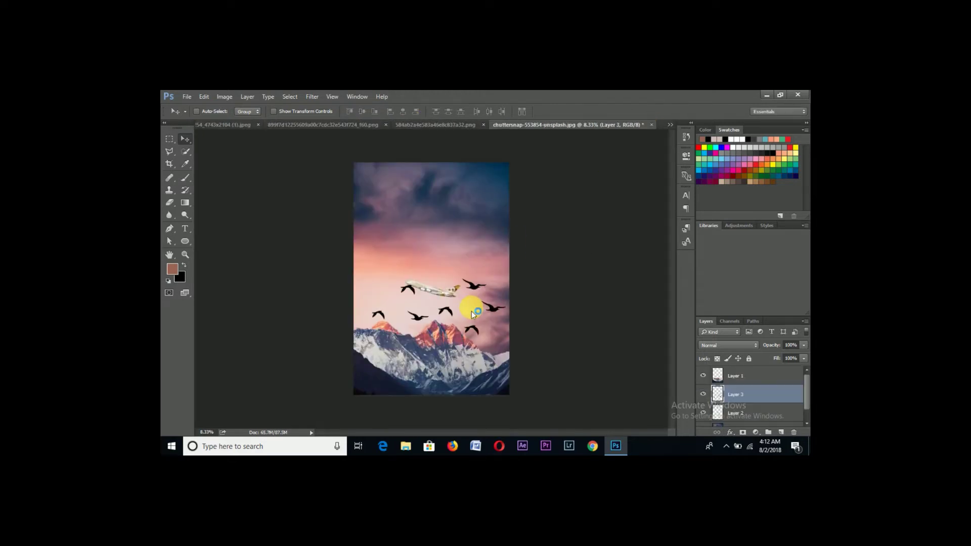
{"action": "mouse_move", "coordinate": [743, 389]}
{"action": "left_mouse_down"}
{"action": "mouse_move", "coordinate": [752, 434]}
{"action": "mouse_move", "coordinate": [748, 408]}
{"action": "left_mouse_up"}
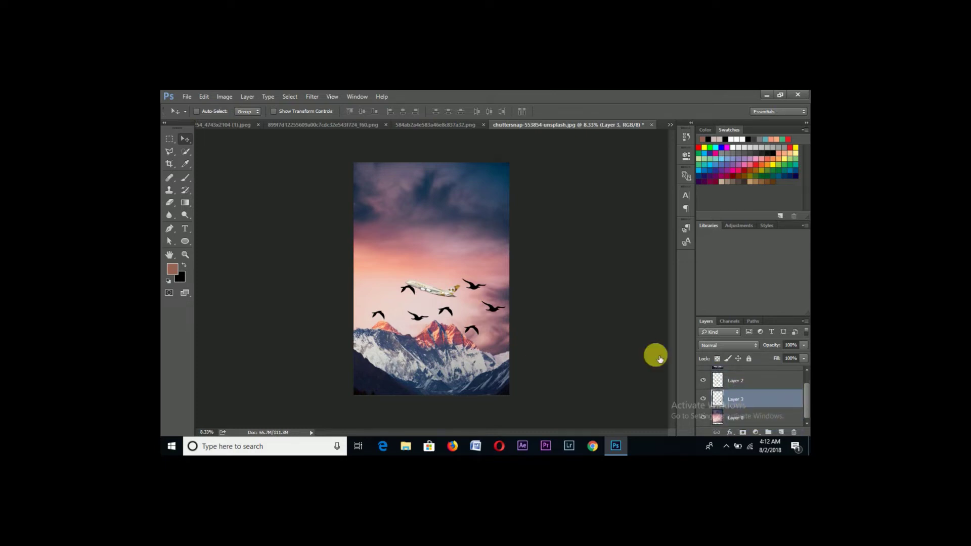
- Scale the bird flock down to about 24% and flip it horizontally
{"action": "key", "text": "ctrl+t"}
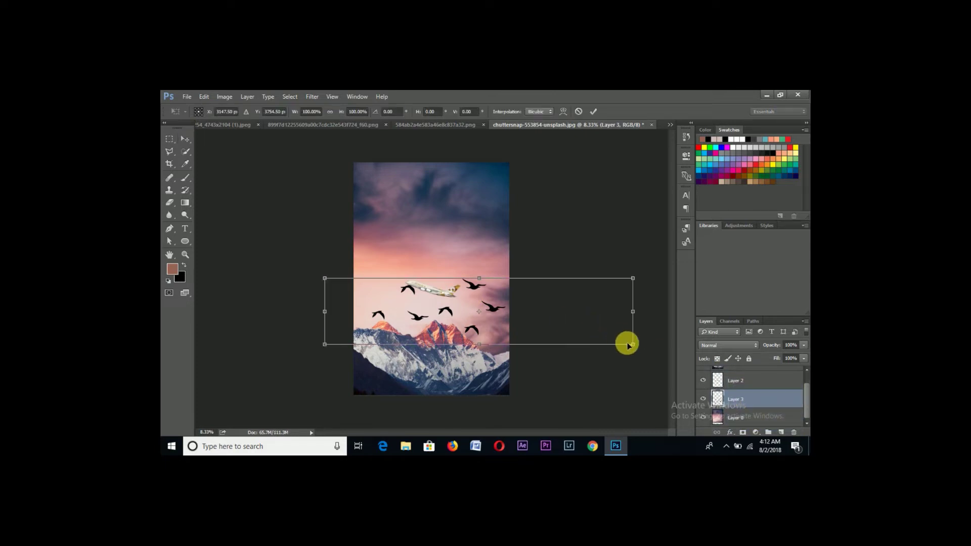
{"action": "left_click_drag", "start_coordinate": [631, 345], "coordinate": [515, 318]}
{"action": "right_click", "coordinate": [514, 311]}
{"action": "left_click", "coordinate": [518, 298]}
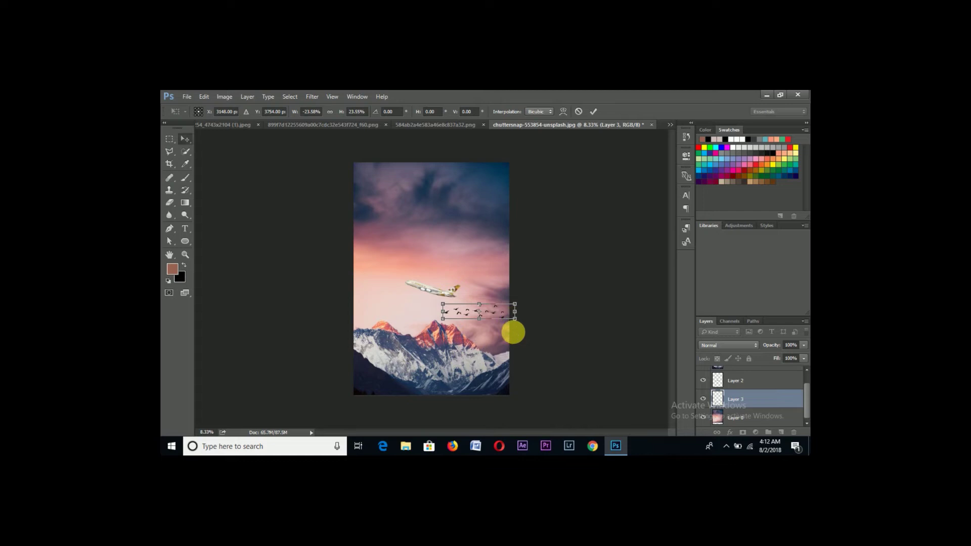
{"action": "key", "text": "Return"}
- Move the birds behind the airplane's tail at the canvas's right edge and shrink them further
{"action": "scroll", "coordinate": [514, 332], "scroll_direction": "up", "scroll_amount": 3}
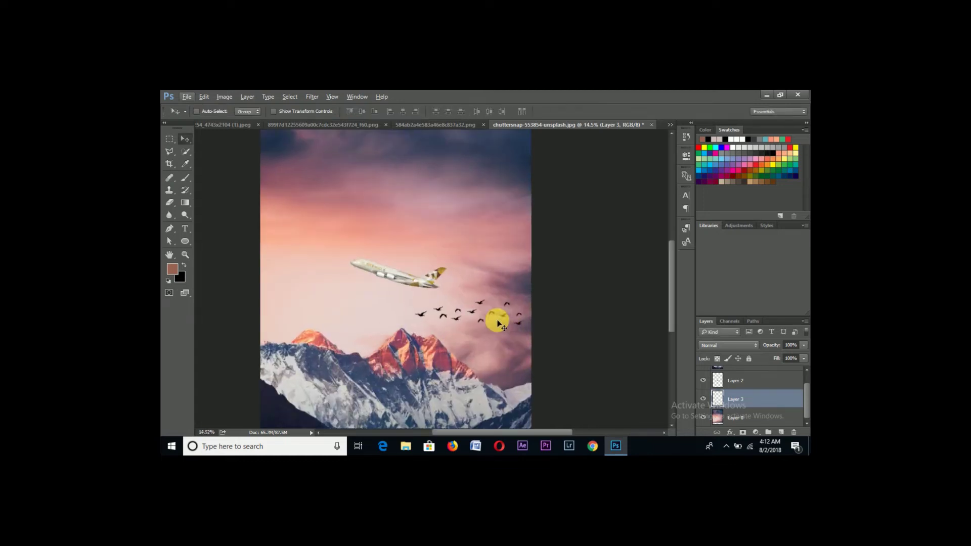
{"action": "left_click_drag", "start_coordinate": [479, 307], "coordinate": [504, 303]}
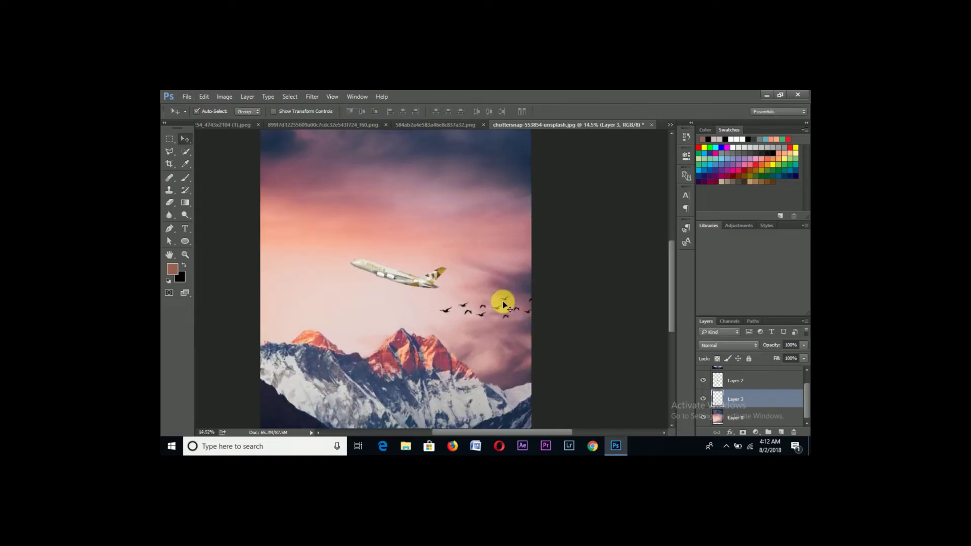
{"action": "key", "text": "ctrl+t"}
{"action": "left_click_drag", "start_coordinate": [566, 325], "coordinate": [520, 271]}
{"action": "key", "text": "Return"}
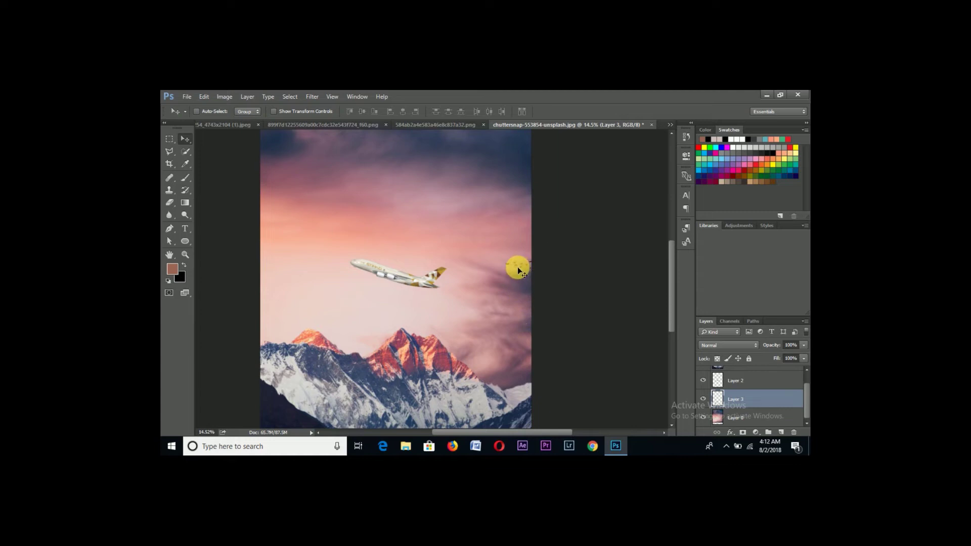
- Rotate the small bird flock slightly and apply the transformation
{"action": "scroll", "coordinate": [517, 266], "scroll_direction": "down", "scroll_amount": 3}
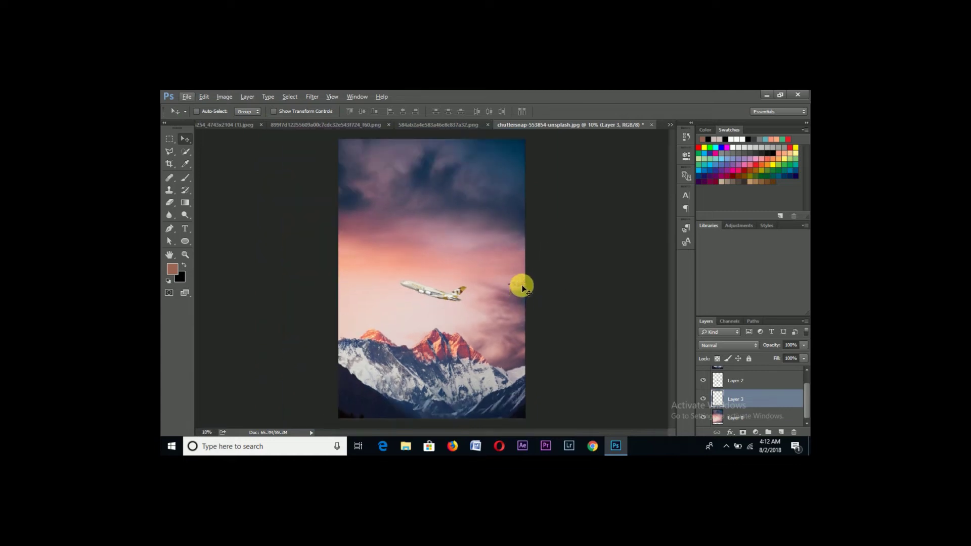
{"action": "key", "text": "ctrl+t"}
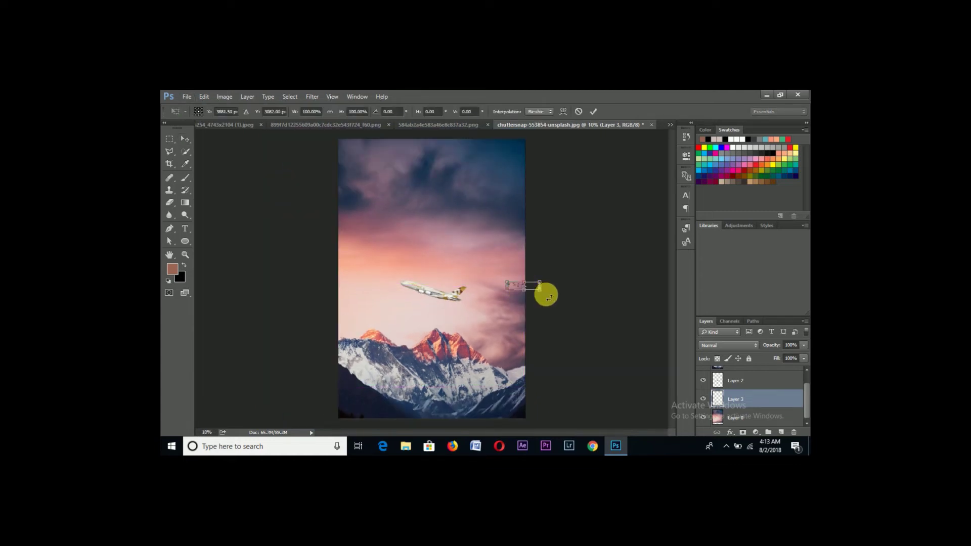
{"action": "left_click_drag", "start_coordinate": [548, 297], "coordinate": [546, 292]}
{"action": "key", "text": "Return"}
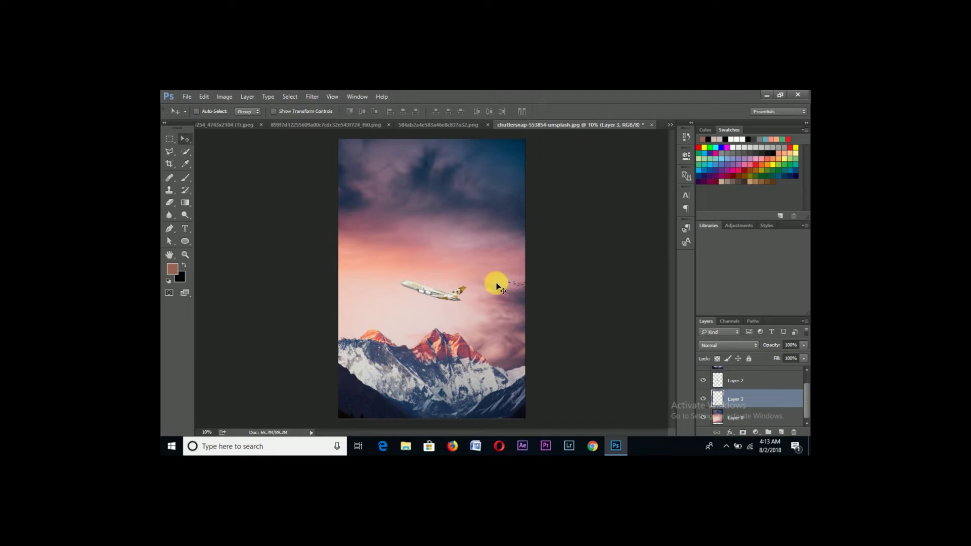
- Open the Export As settings for the composite and choose JPG as the file format
{"action": "left_click", "coordinate": [186, 96]}
{"action": "mouse_move", "coordinate": [217, 236]}
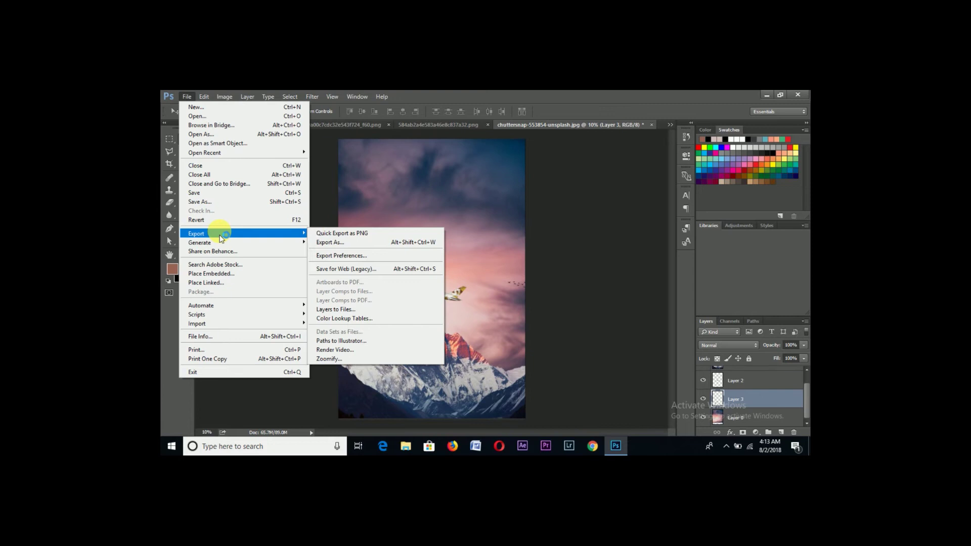
{"action": "left_click", "coordinate": [338, 243]}
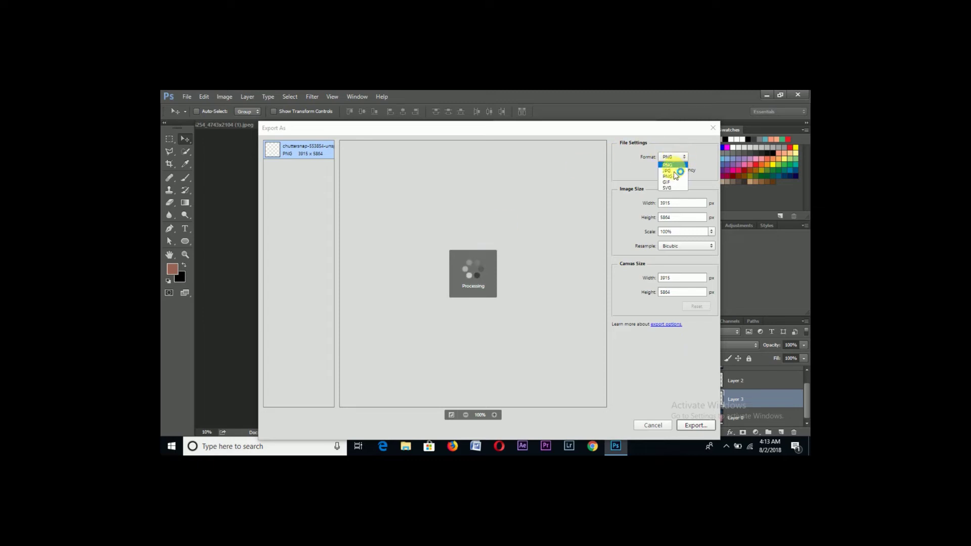
{"action": "left_click", "coordinate": [674, 171]}
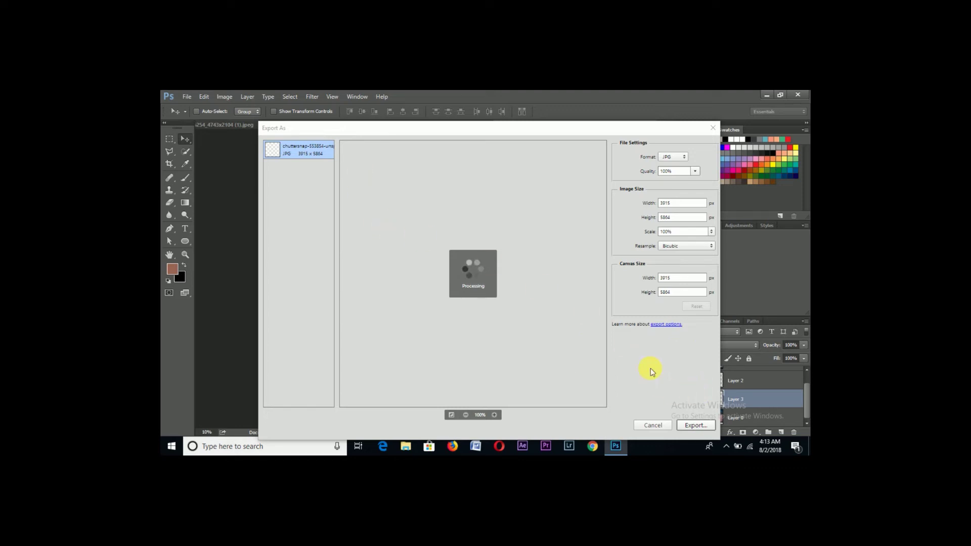
- Save the JPG export as chuttersnap-553854-unsplash in the dylan frusty folder
{"action": "left_click", "coordinate": [698, 426]}
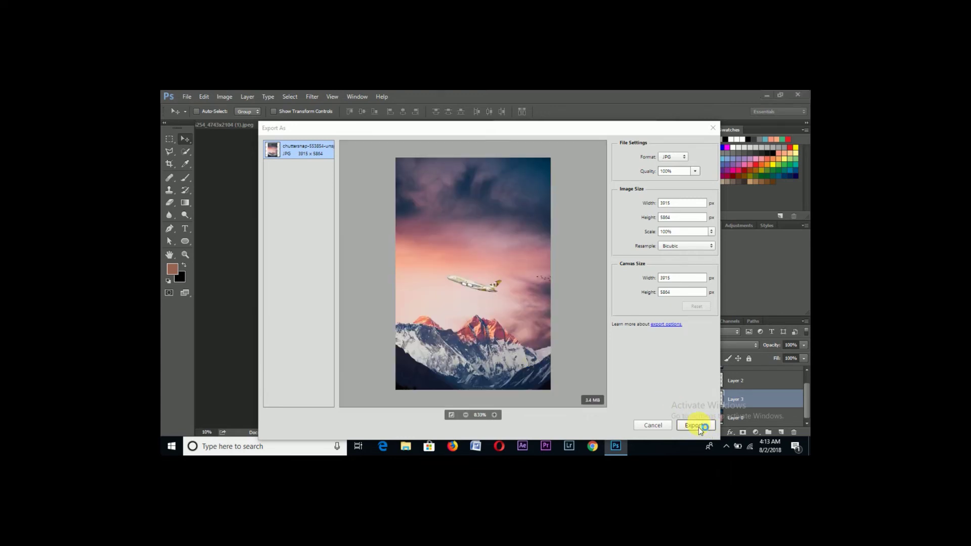
{"action": "left_click", "coordinate": [293, 221]}
{"action": "left_click", "coordinate": [302, 233]}
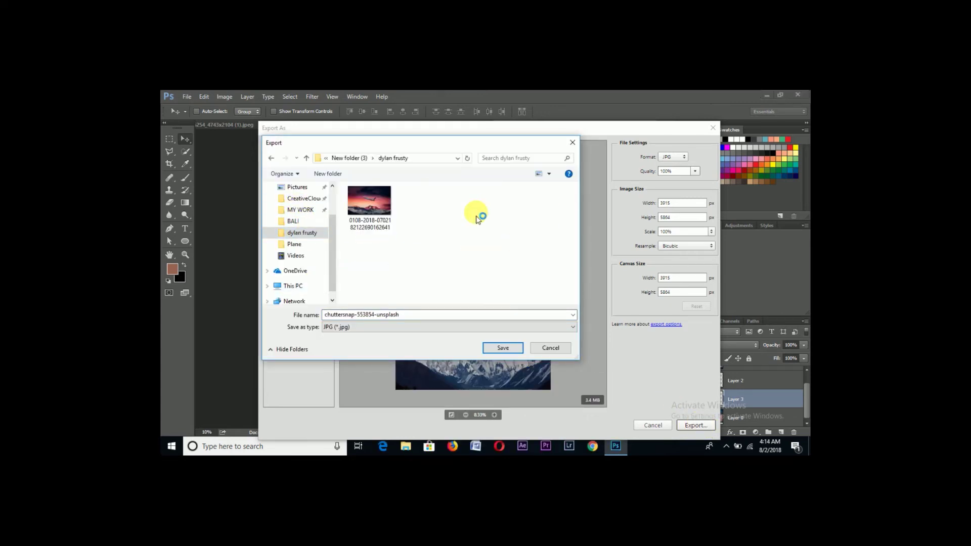
{"action": "right_click", "coordinate": [504, 348]}
{"action": "left_click", "coordinate": [504, 348]}
{"action": "left_click", "coordinate": [505, 348]}
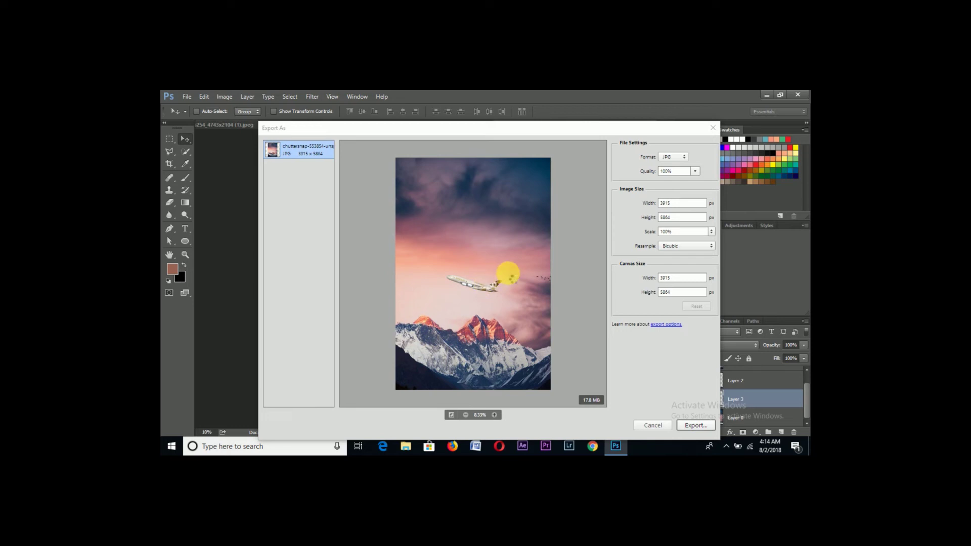
{"action": "key", "text": "Escape"}
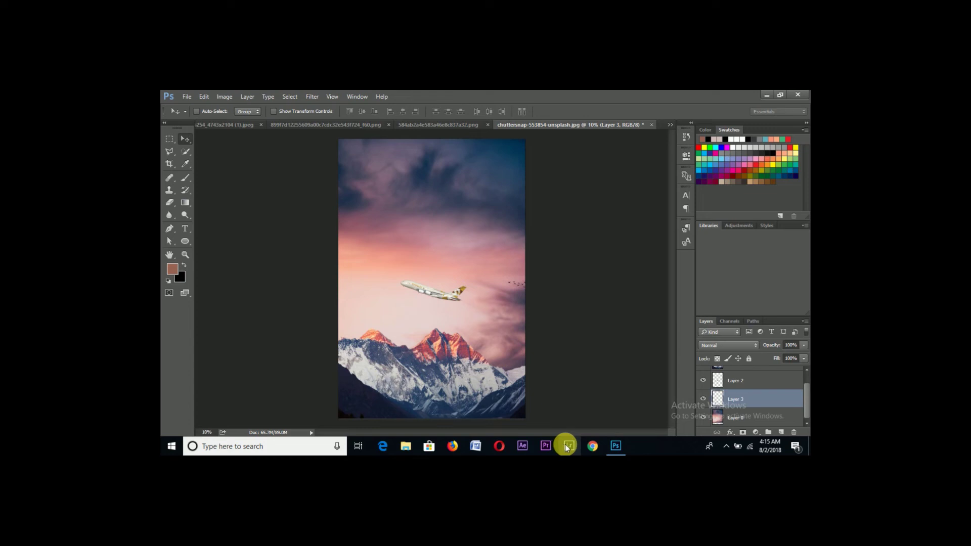
{"action": "left_click", "coordinate": [168, 443]}
{"action": "left_click", "coordinate": [248, 299]}
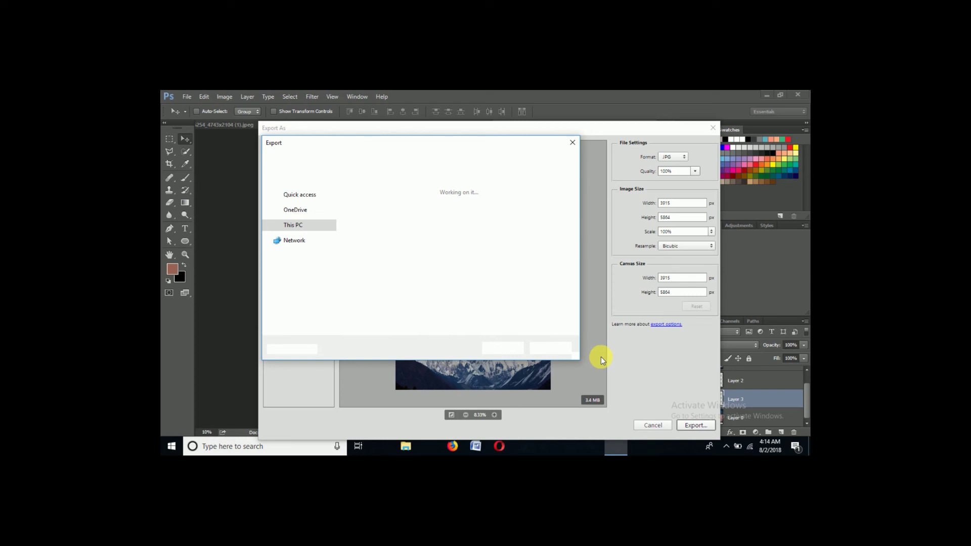
{"action": "left_click", "coordinate": [305, 233]}
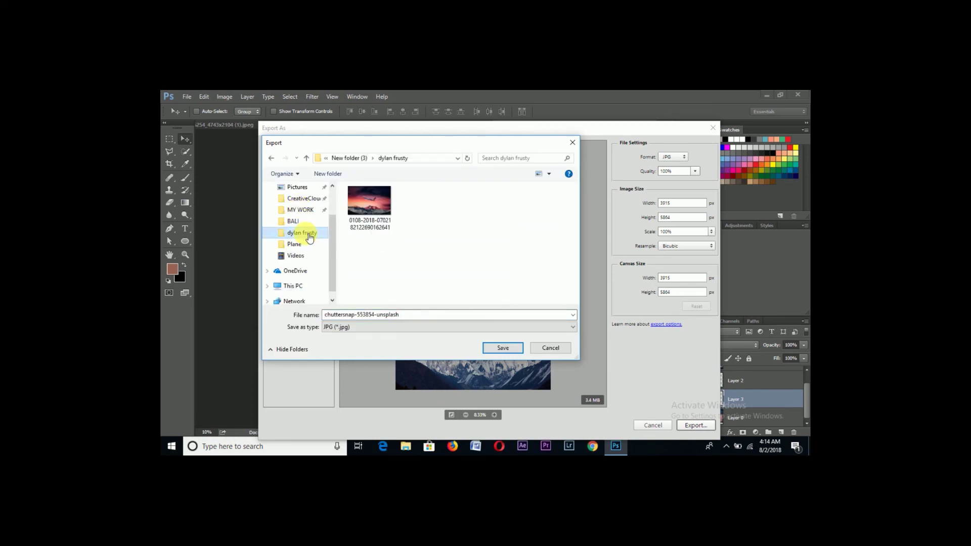
{"action": "left_click", "coordinate": [509, 350]}
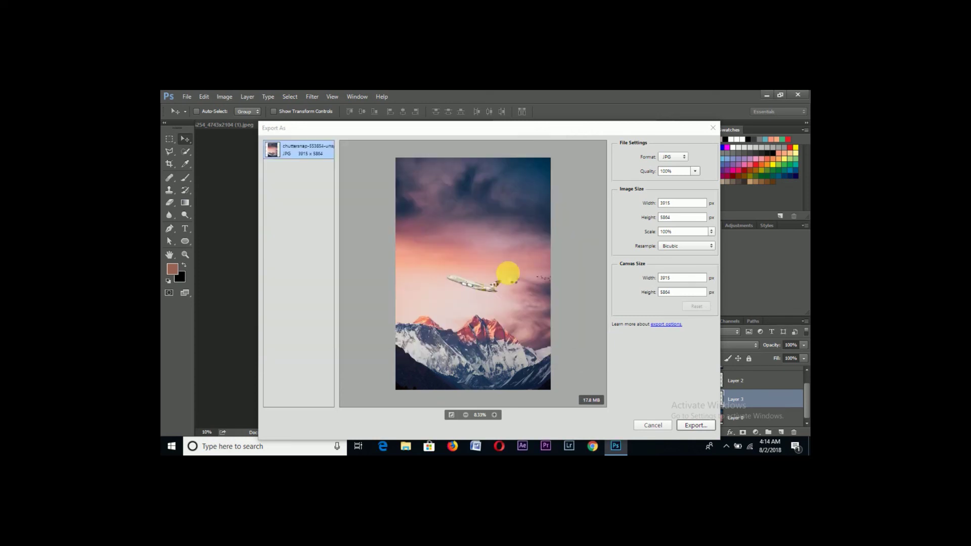
- Switch to Lightroom and import the exported chuttersnap-553854-unsplash.jpg into the catalog
{"action": "left_click", "coordinate": [566, 445]}
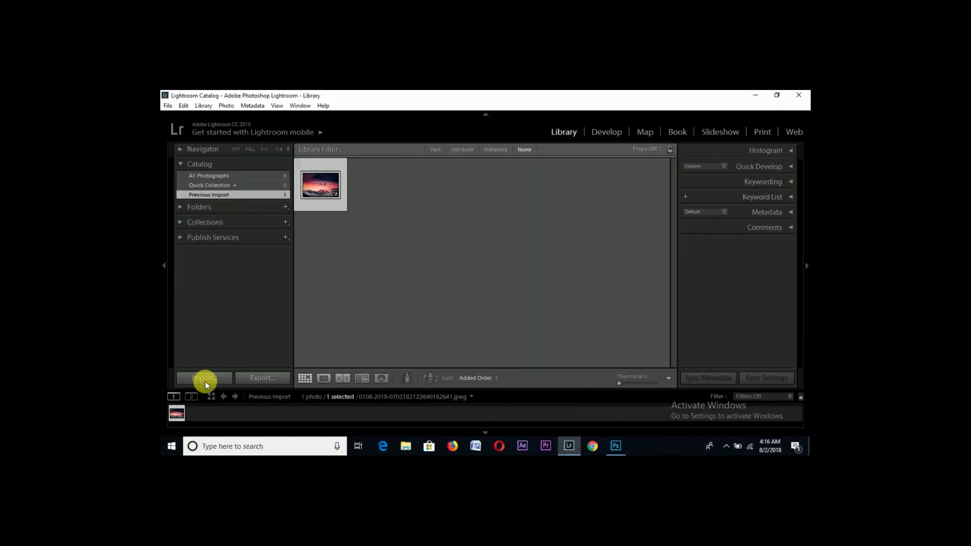
{"action": "left_click", "coordinate": [204, 379]}
{"action": "left_click", "coordinate": [227, 249]}
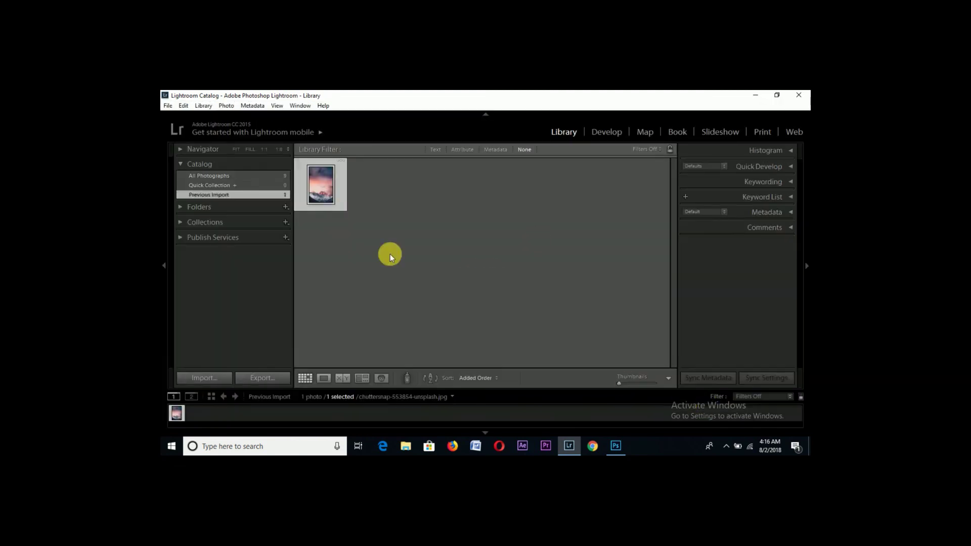
- Open the imported photo for developing, apply the Sunset with Dark & Contrasty preset, and collapse the preset groups
{"action": "key", "text": "d"}
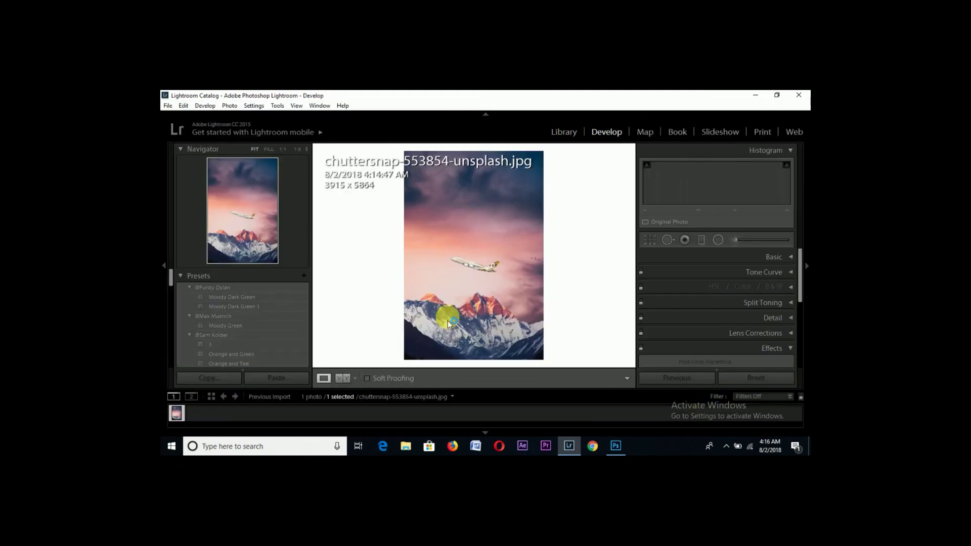
{"action": "scroll", "coordinate": [185, 311], "scroll_direction": "down", "scroll_amount": 3}
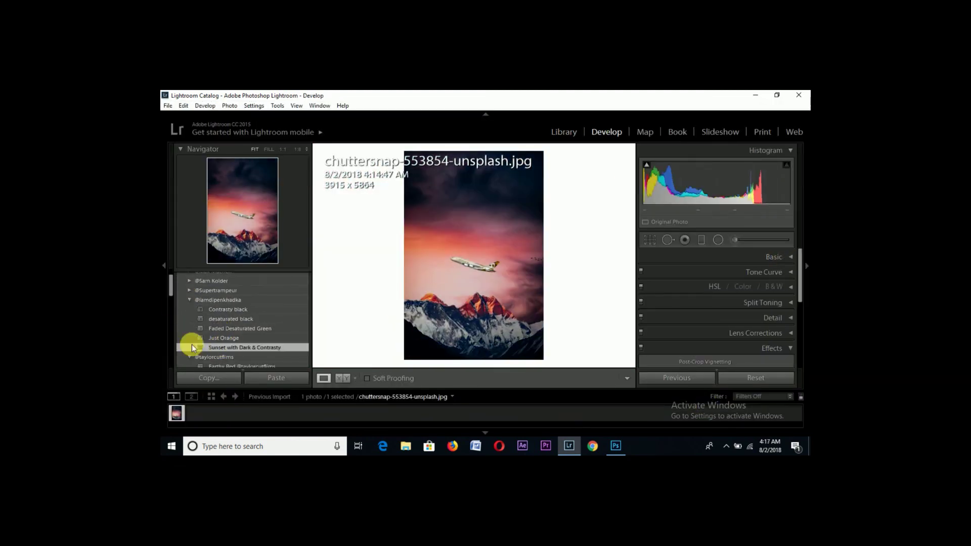
{"action": "left_click", "coordinate": [189, 300]}
{"action": "left_click", "coordinate": [189, 310]}
{"action": "scroll", "coordinate": [215, 309], "scroll_direction": "up", "scroll_amount": 2}
- Set the temperature and tint to +5 and the exposure to -0.50, and adjust the other basic tone values
{"action": "left_click", "coordinate": [774, 257]}
{"action": "left_click_drag", "start_coordinate": [723, 298], "coordinate": [716, 355]}
{"action": "type", "text": "5"}
{"action": "key", "text": "Return"}
{"action": "scroll", "coordinate": [804, 331], "scroll_direction": "down", "scroll_amount": 1}
{"action": "left_click_drag", "start_coordinate": [800, 273], "coordinate": [799, 297]}
{"action": "left_click_drag", "start_coordinate": [723, 307], "coordinate": [799, 327]}
{"action": "left_click", "coordinate": [791, 258]}
- Set the HSL hues to orange -10, blue +44, purple -1 and magenta -10, and the saturation to red +10 and orange +15
{"action": "left_click", "coordinate": [780, 272]}
{"action": "scroll", "coordinate": [748, 303], "scroll_direction": "down", "scroll_amount": 1}
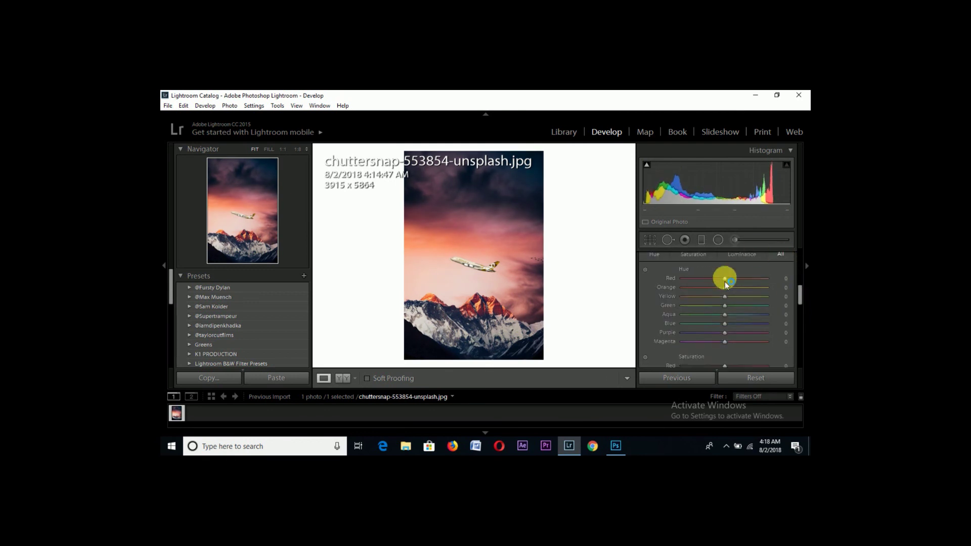
{"action": "left_click_drag", "start_coordinate": [724, 278], "coordinate": [728, 298]}
{"action": "scroll", "coordinate": [740, 290], "scroll_direction": "down", "scroll_amount": 2}
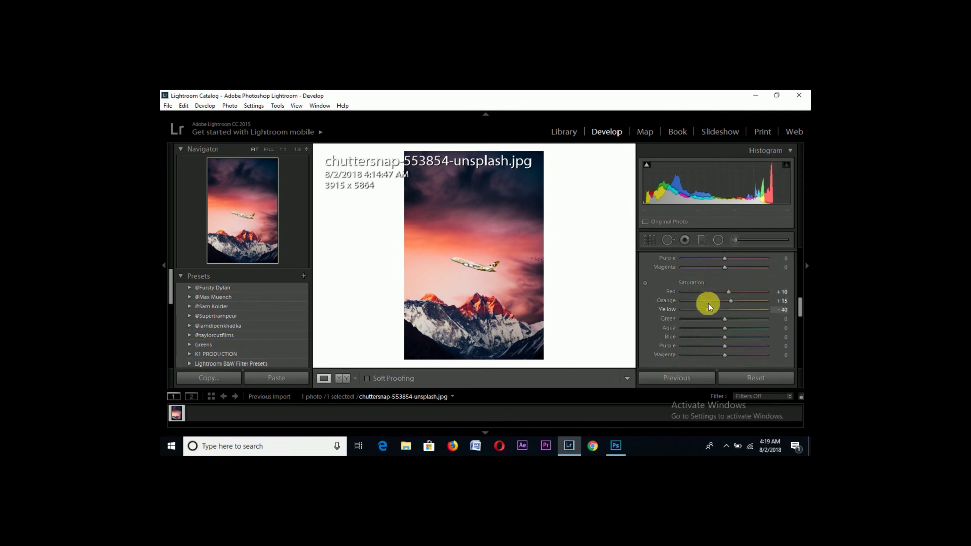
{"action": "left_click_drag", "start_coordinate": [724, 258], "coordinate": [738, 255]}
{"action": "left_click_drag", "start_coordinate": [800, 309], "coordinate": [799, 298]}
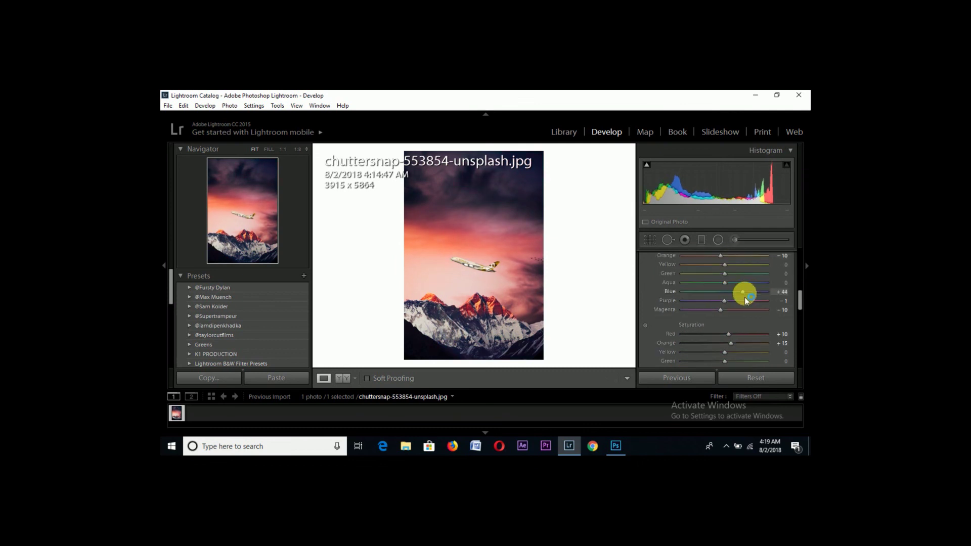
- Set the saturation to yellow -80, purple -3 and magenta +39, and the luminance to red -39, orange +14 and yellow -71, checking the airplane's tail
{"action": "scroll", "coordinate": [784, 314], "scroll_direction": "down", "scroll_amount": 3}
{"action": "left_click_drag", "start_coordinate": [723, 272], "coordinate": [741, 281]}
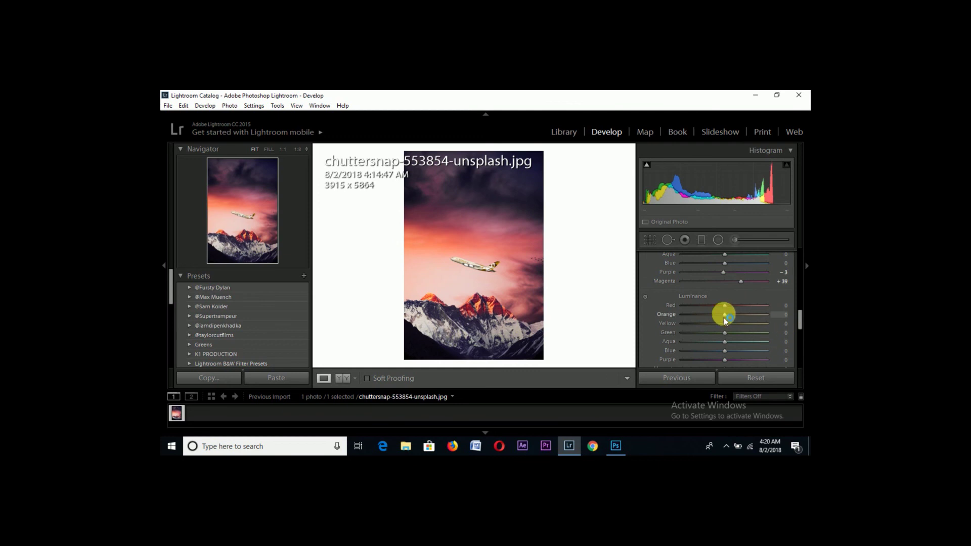
{"action": "left_click_drag", "start_coordinate": [725, 314], "coordinate": [695, 324]}
{"action": "left_click", "coordinate": [500, 273]}
{"action": "scroll", "coordinate": [687, 260], "scroll_direction": "up", "scroll_amount": 3}
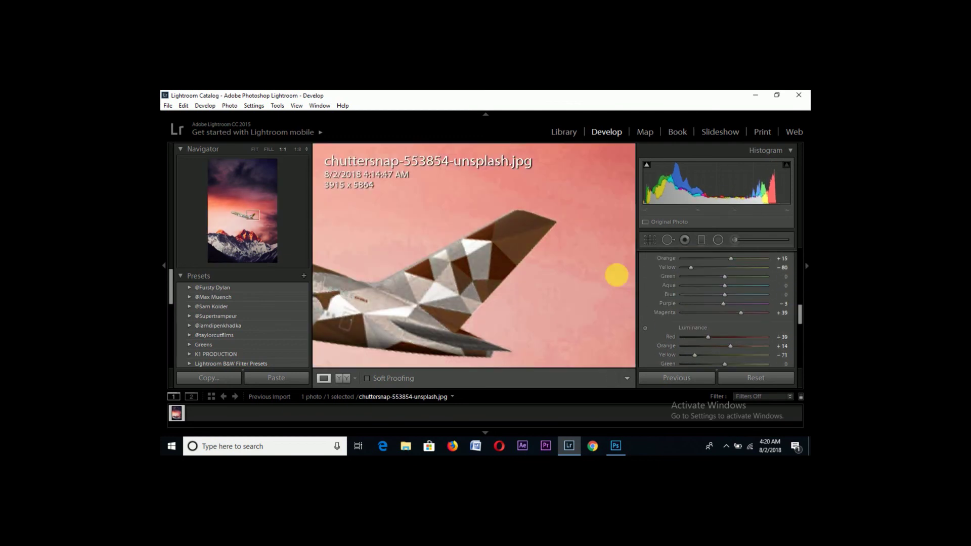
{"action": "left_click", "coordinate": [616, 275]}
- Adjust the post-crop vignetting slightly and set the Dehaze amount to +13
{"action": "left_click_drag", "start_coordinate": [799, 313], "coordinate": [799, 340]}
{"action": "left_click_drag", "start_coordinate": [723, 338], "coordinate": [715, 338]}
{"action": "left_click_drag", "start_coordinate": [799, 341], "coordinate": [800, 357]}
{"action": "left_click_drag", "start_coordinate": [723, 343], "coordinate": [730, 344]}
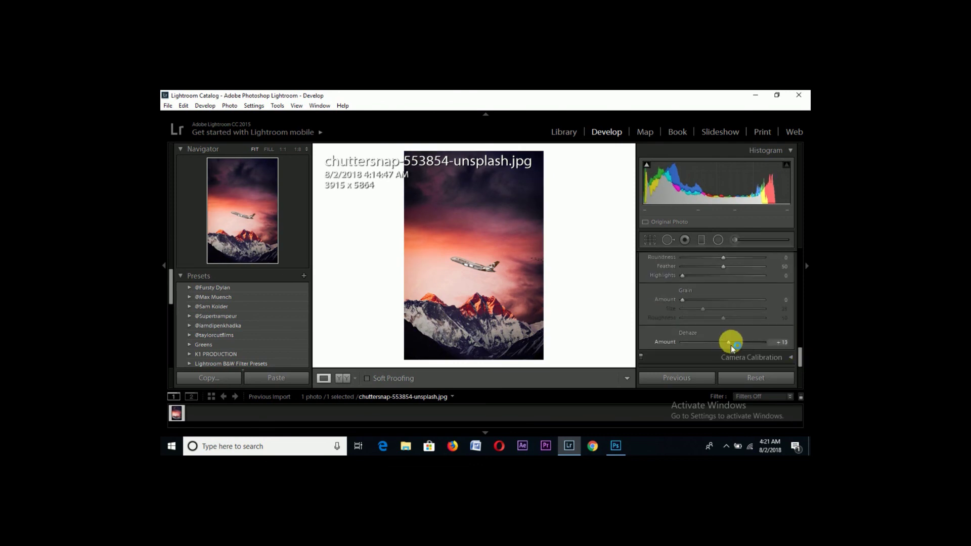
- Set the Red Primary hue to -2 in the camera calibration and show the before and after views side by side
{"action": "left_click", "coordinate": [791, 356]}
{"action": "scroll", "coordinate": [791, 321], "scroll_direction": "down", "scroll_amount": 5}
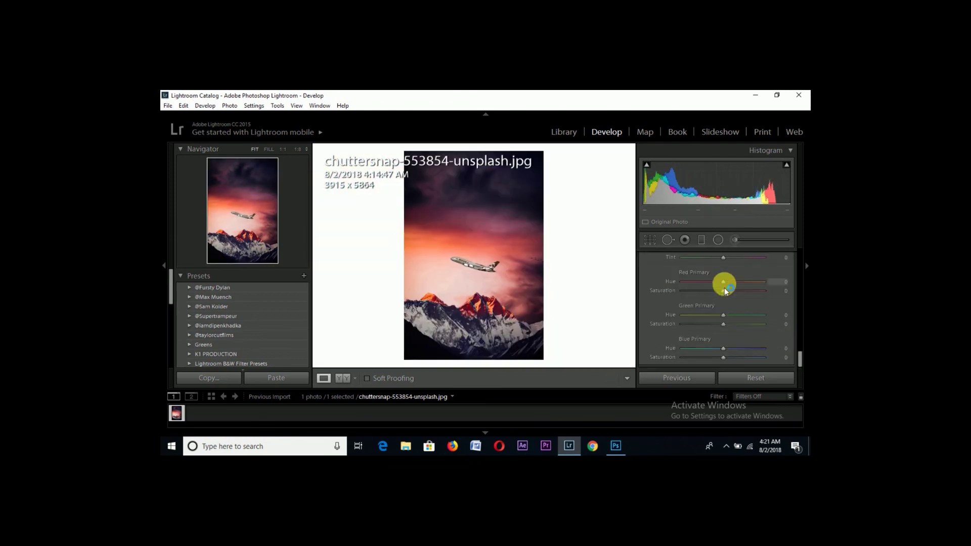
{"action": "scroll", "coordinate": [748, 271], "scroll_direction": "up", "scroll_amount": 15}
{"action": "key", "text": "shift+y"}
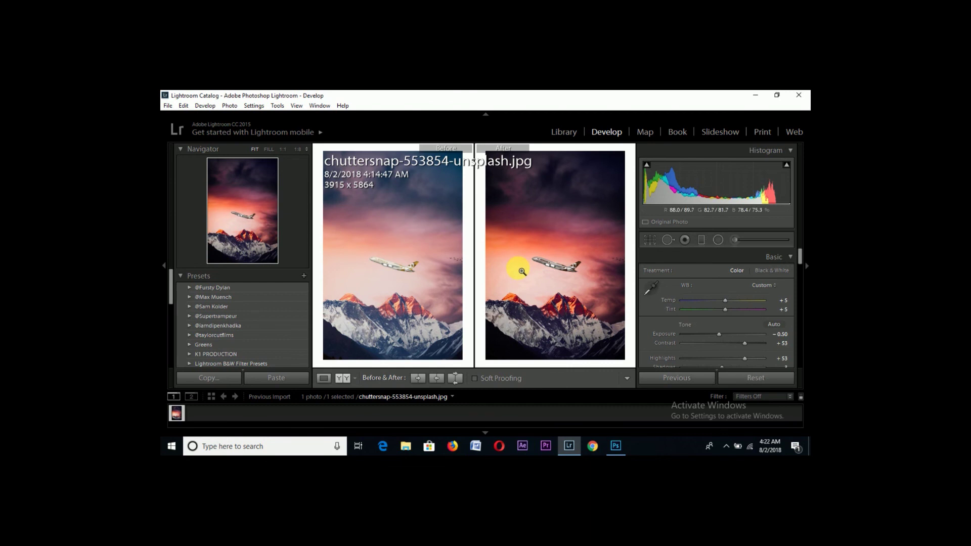
{"action": "left_click", "coordinate": [726, 446]}
{"action": "left_click", "coordinate": [569, 446]}
{"action": "left_click", "coordinate": [726, 446]}
{"action": "left_click", "coordinate": [715, 423]}
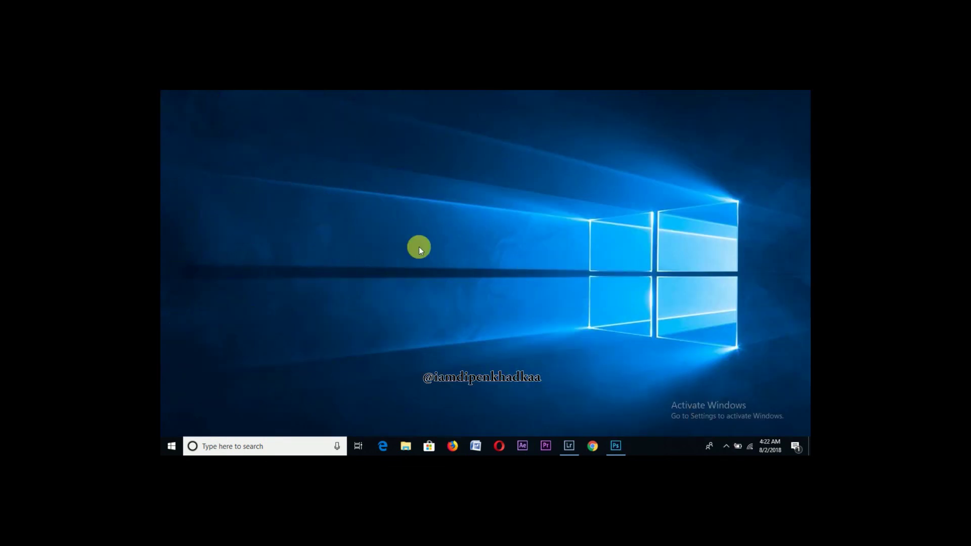
{"action": "right_click", "coordinate": [438, 246]}
{"action": "left_click", "coordinate": [207, 225]}
{"action": "left_click", "coordinate": [615, 446]}
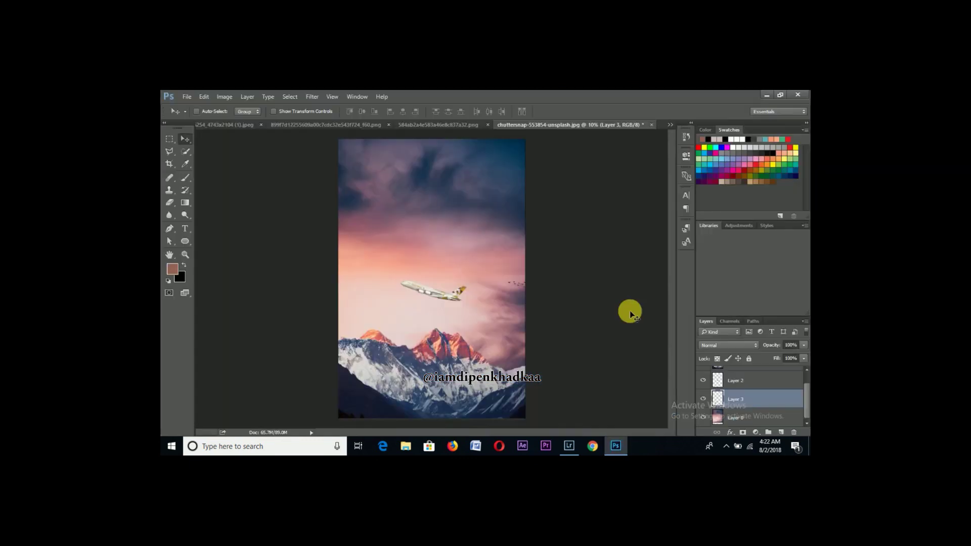
{"action": "key", "text": "ctrl+w"}
{"action": "key", "text": "ctrl+w"}
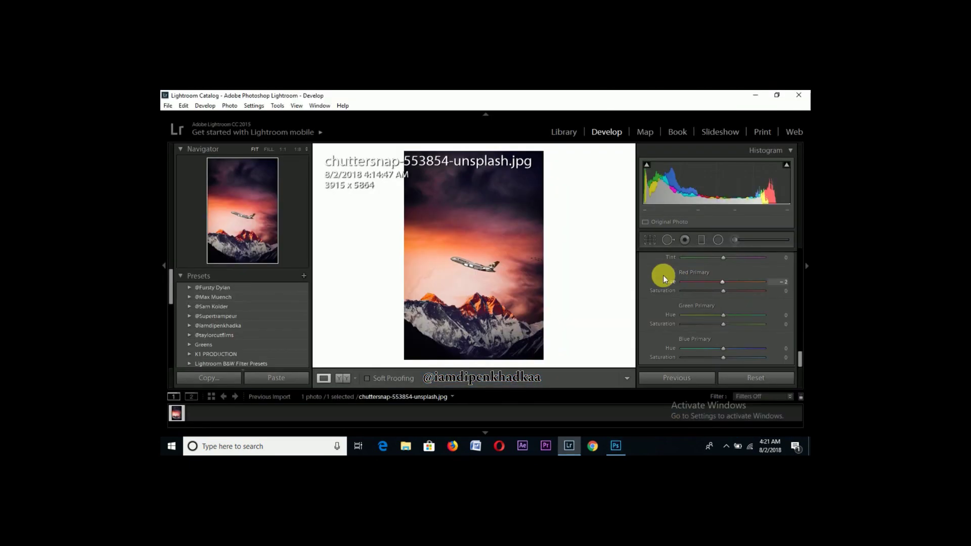
- Compare the photo before and after the colour grading in a side-by-side view
{"action": "left_click_drag", "start_coordinate": [799, 360], "coordinate": [798, 248]}
{"action": "key", "text": "y"}
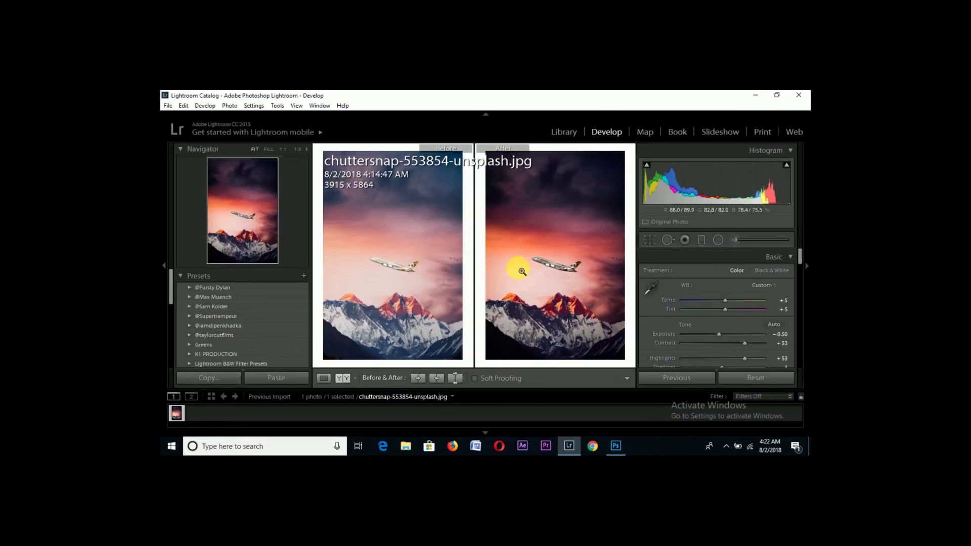